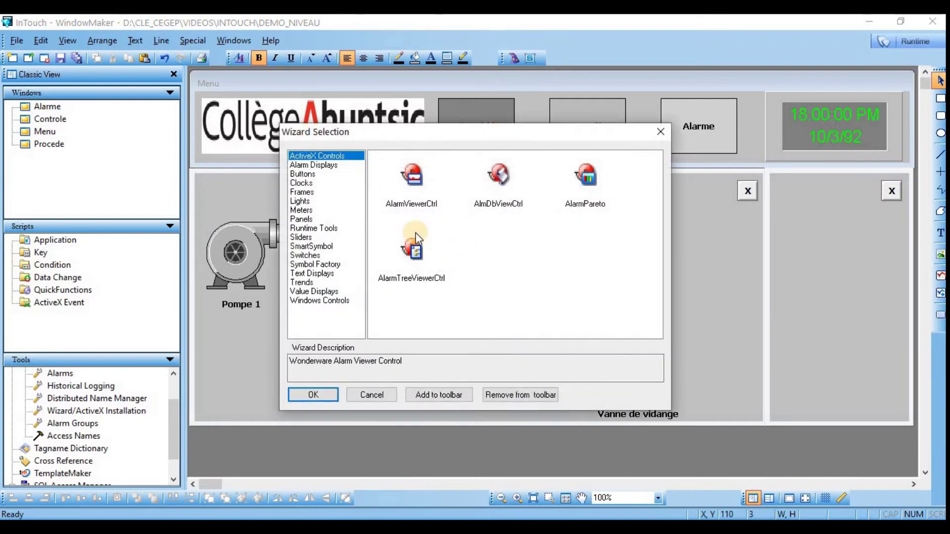
# Step: Place a Momentary Button wizard from the Buttons category in the upper part of the empty window beside the process view
pyautogui.click(302, 175)
pyautogui.click(497, 307)
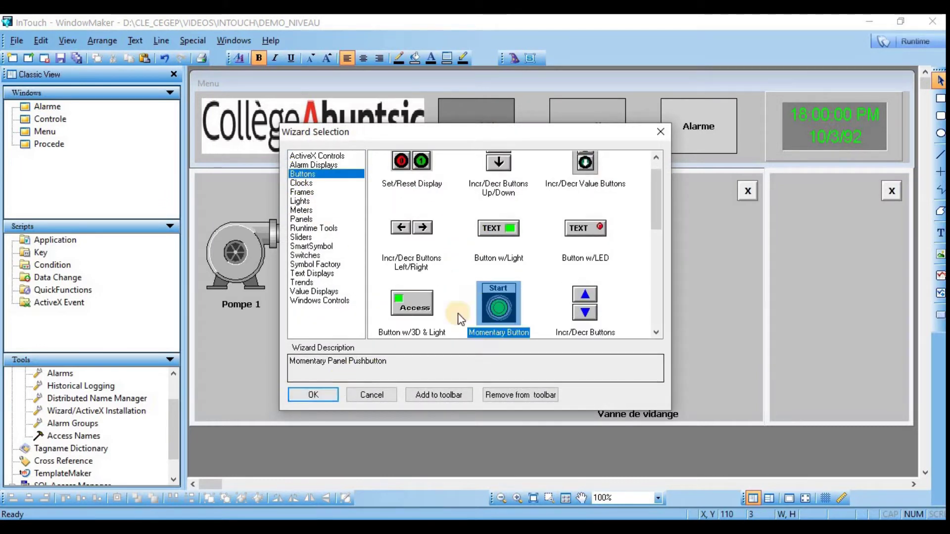
pyautogui.click(314, 394)
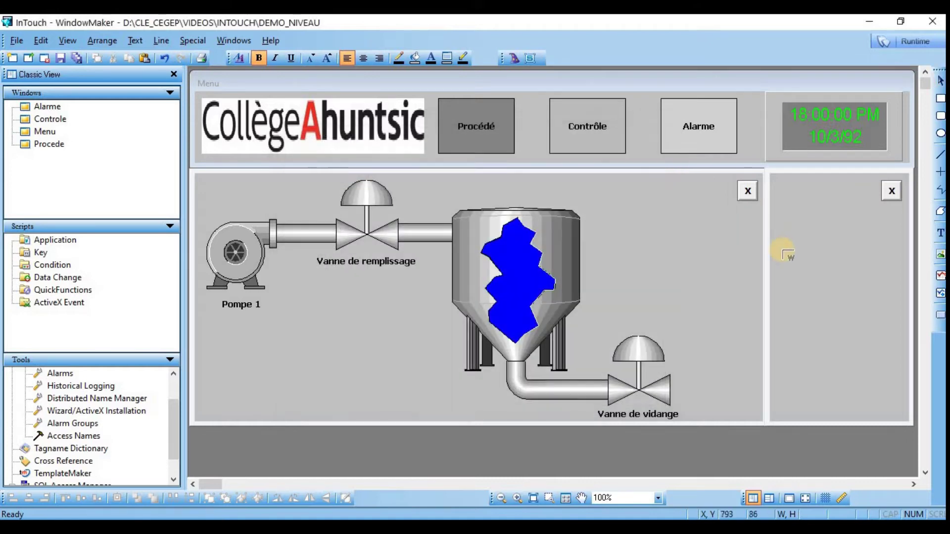
pyautogui.click(778, 220)
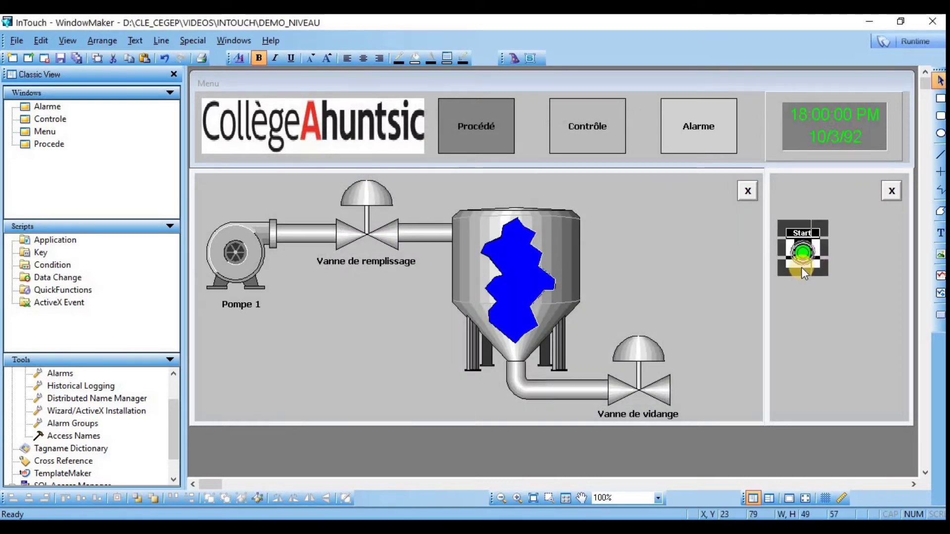
# Step: Add a copy of the Start pushbutton beside the original and align the two buttons on their horizontal middles
pyautogui.hotkey('ctrl', 'v')
pyautogui.click(817, 301)
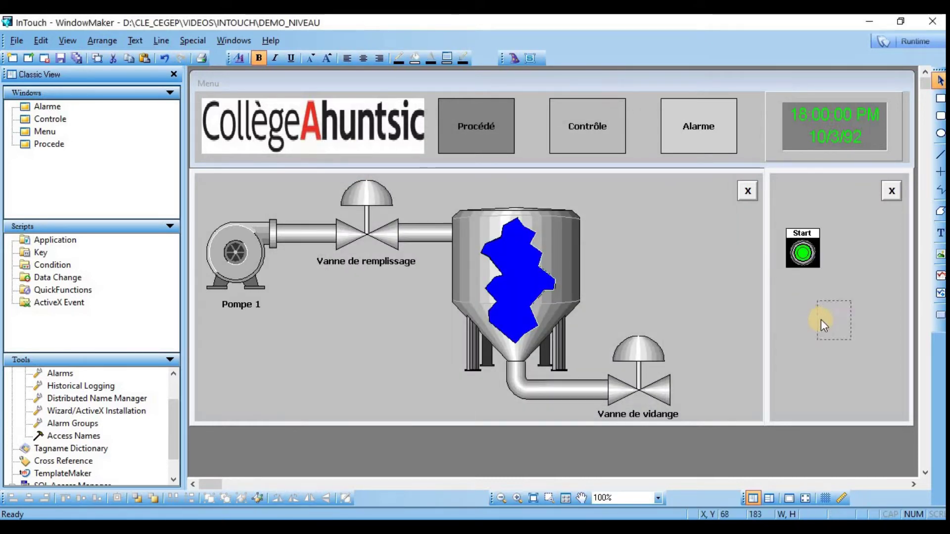
pyautogui.hotkey('ctrl', 'v')
pyautogui.click(847, 229)
pyautogui.click(866, 260)
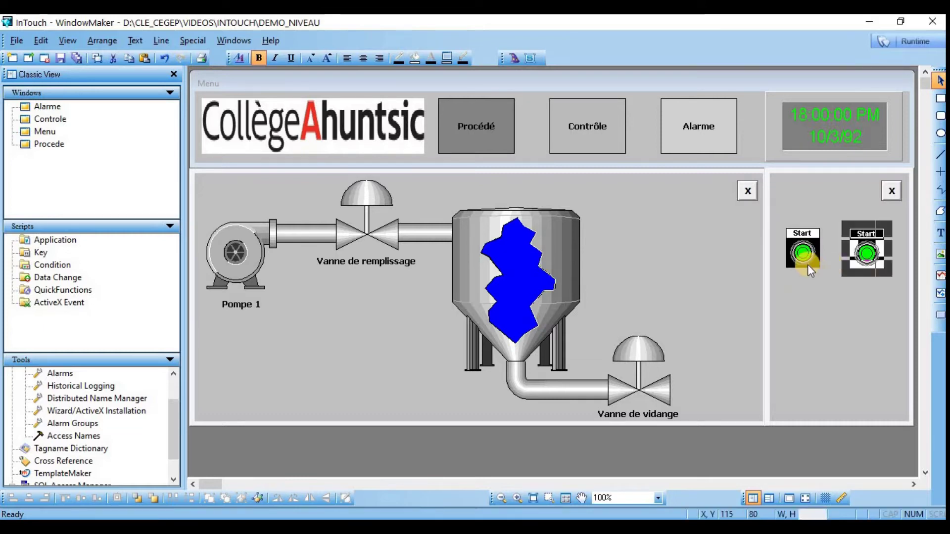
pyautogui.keyDown('shift'); pyautogui.click(803, 258); pyautogui.keyUp('shift')
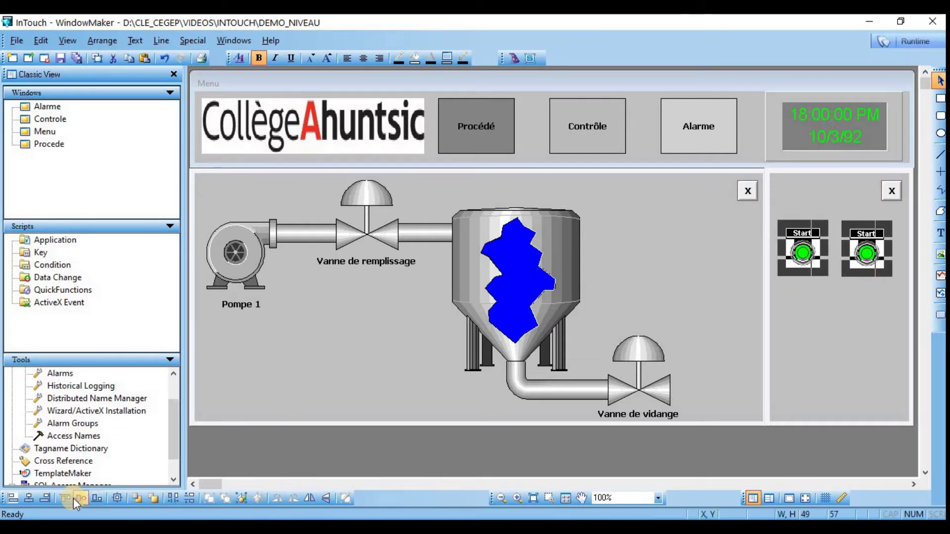
pyautogui.click(82, 497)
pyautogui.click(790, 311)
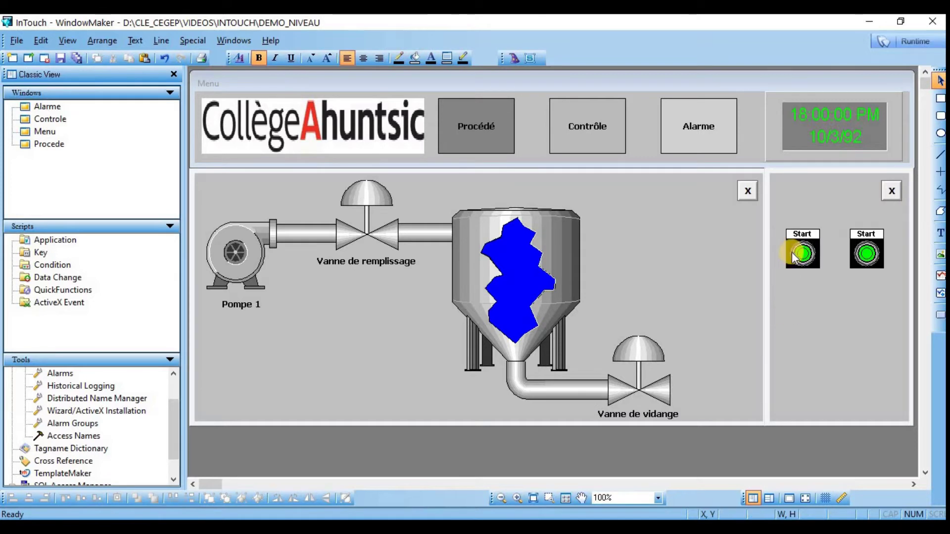
# Step: Assign the tagname Bouton_Depart_HMI to the original Start pushbutton and set its label to Départ
pyautogui.doubleClick(792, 252)
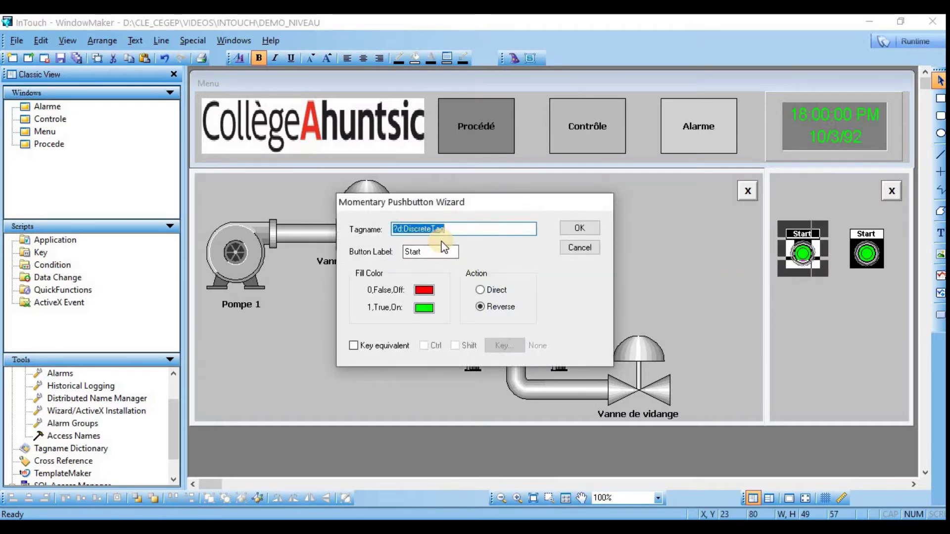
pyautogui.write('Bouton')
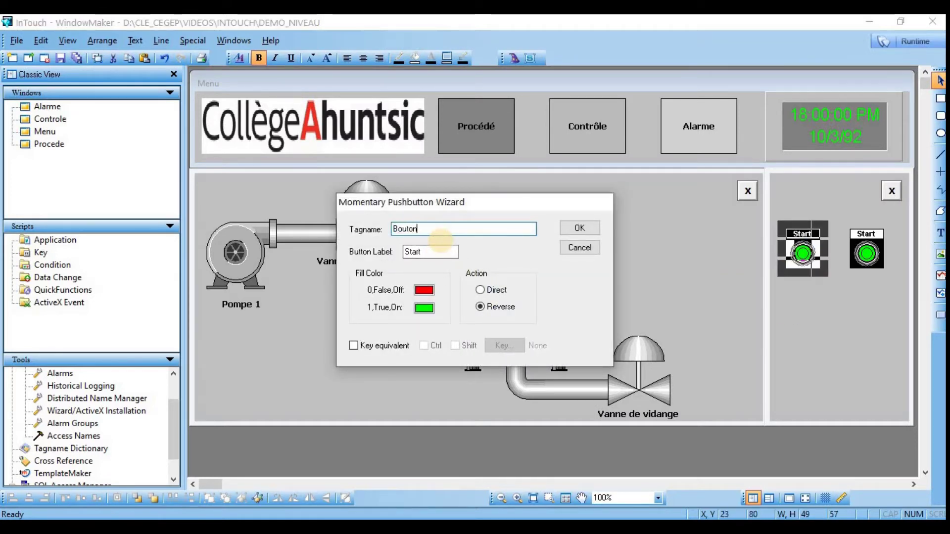
pyautogui.write('_Depa')
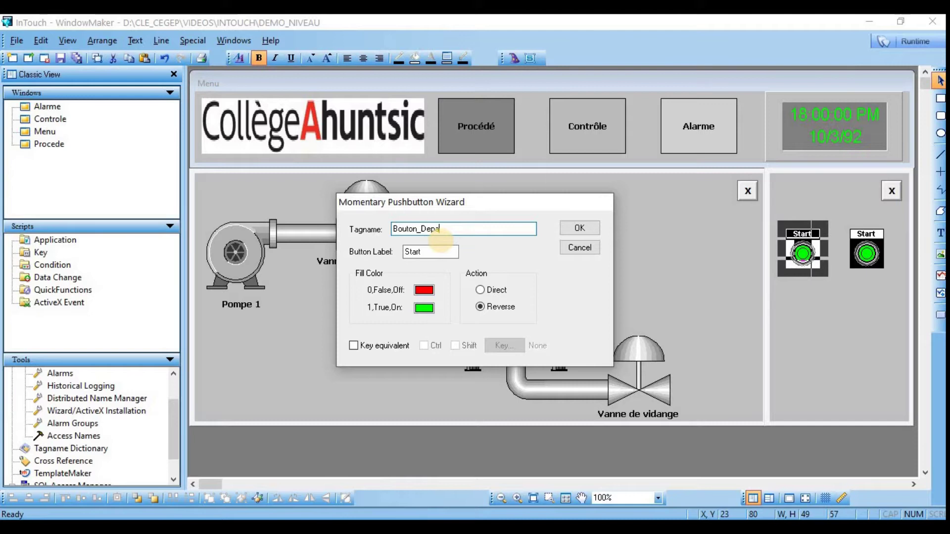
pyautogui.write('rt_HMI')
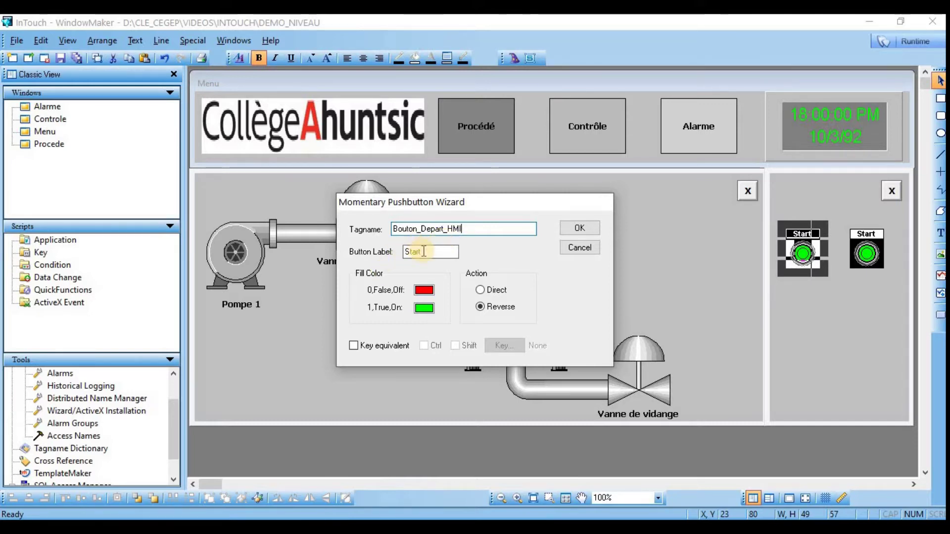
pyautogui.press('Tab')
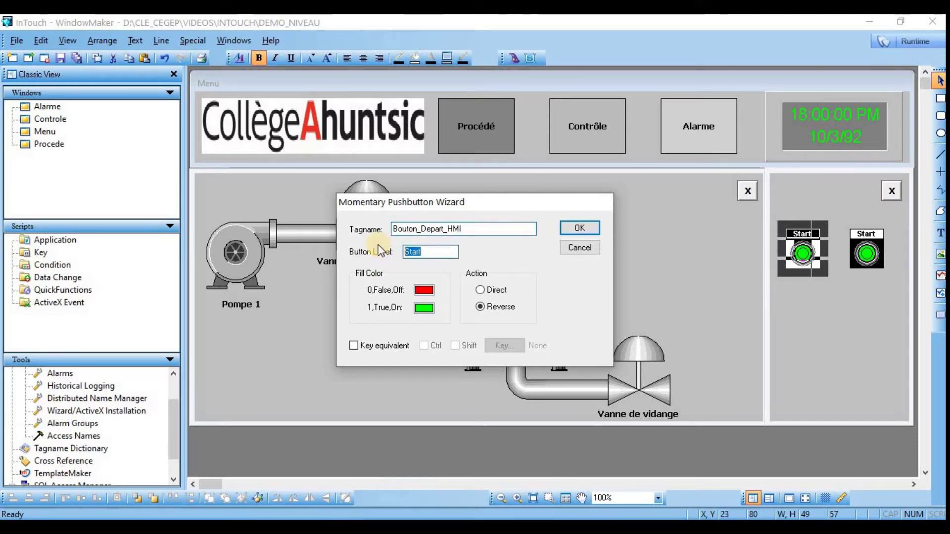
pyautogui.write('Bouton')
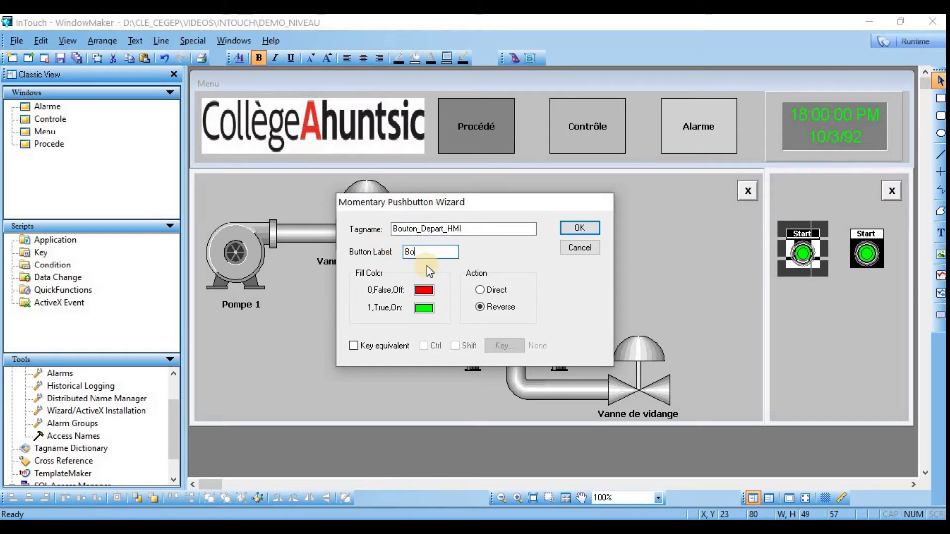
pyautogui.press('BackSpace')
pyautogui.press('BackSpace')
pyautogui.write('De')
pyautogui.press('BackSpace')
pyautogui.write('épart')
# Step: Set the Départ button's off color to dark green and its action to Direct, and apply the settings
pyautogui.click(424, 291)
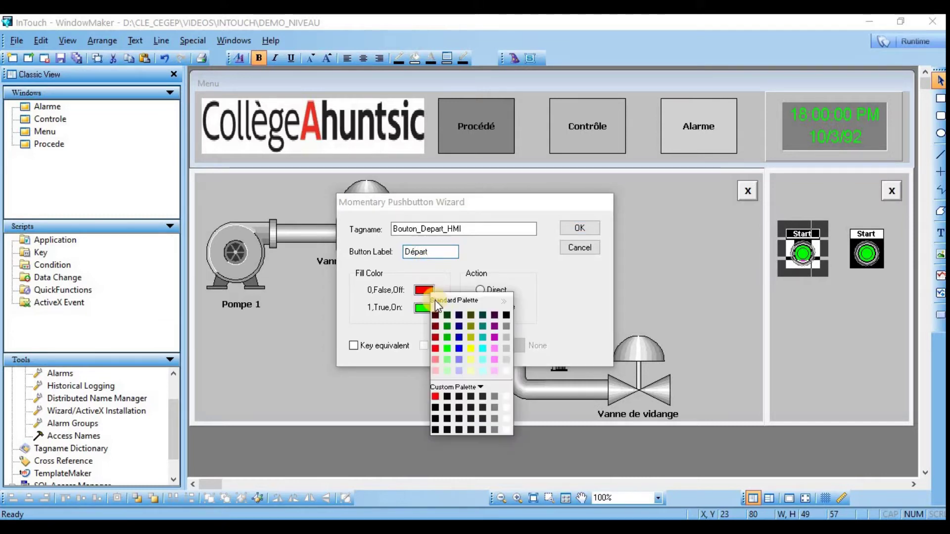
pyautogui.click(446, 315)
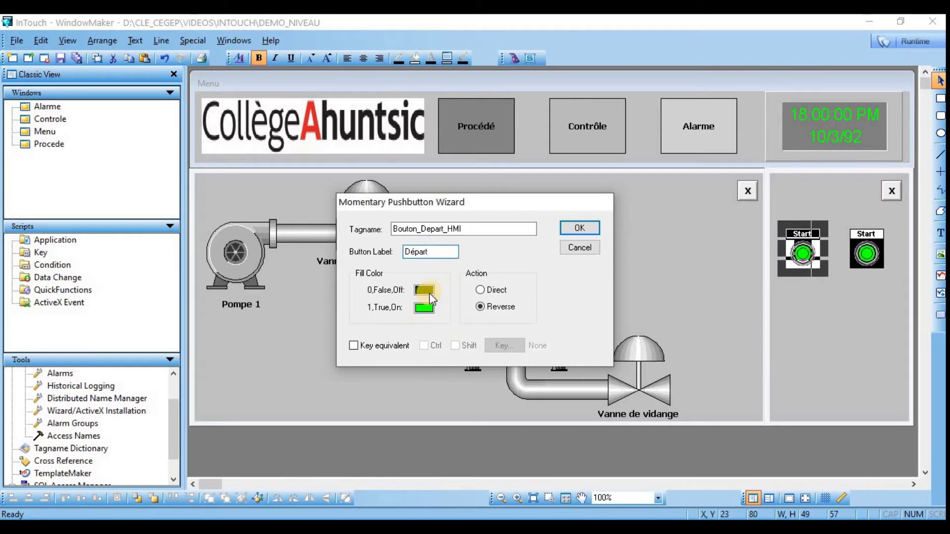
pyautogui.click(484, 291)
pyautogui.click(575, 232)
# Step: Assign the tagname Bouton_Arret_HMI to the copied Start pushbutton and set its label to Arrêt
pyautogui.click(869, 237)
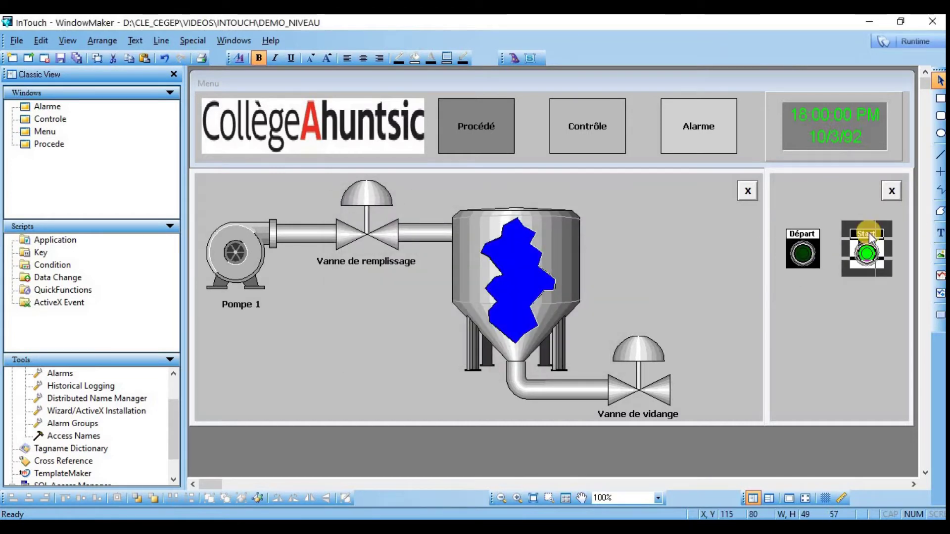
pyautogui.doubleClick(869, 238)
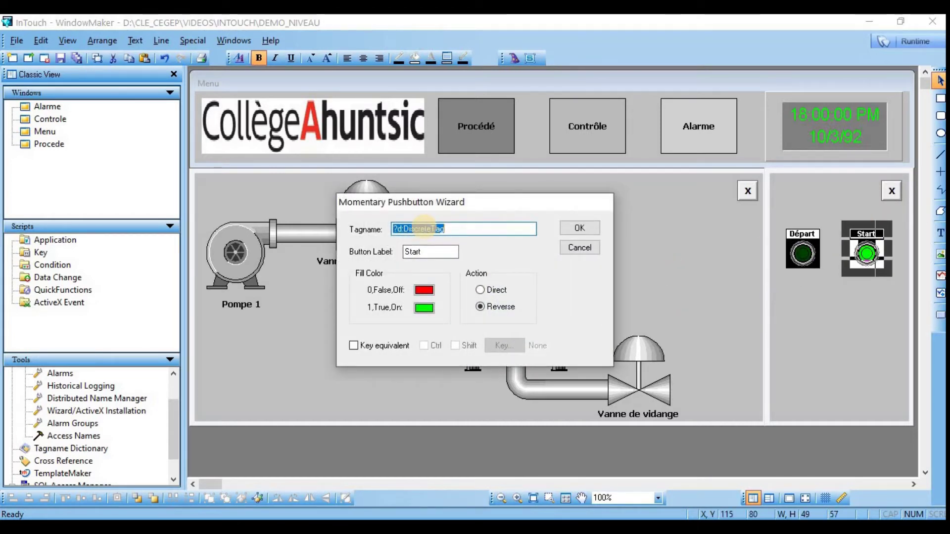
pyautogui.write('Bouton_')
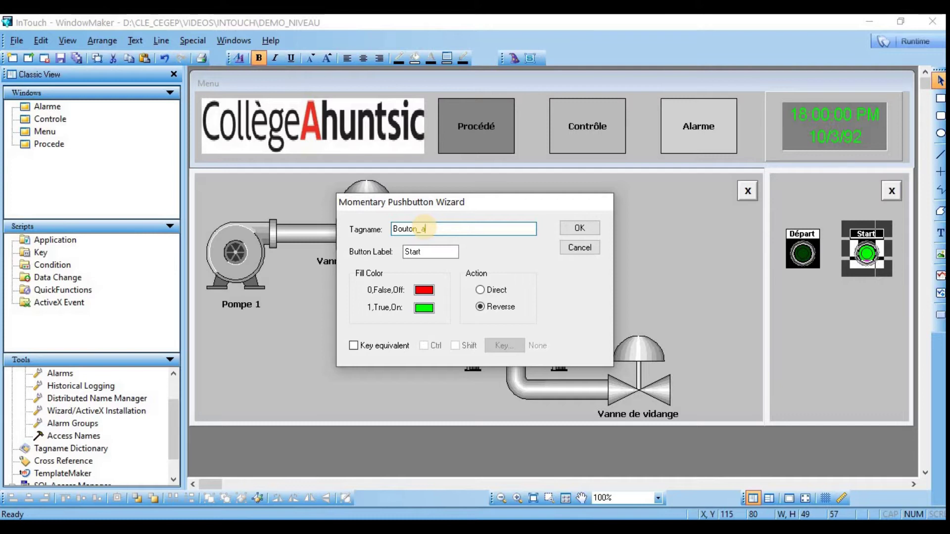
pyautogui.write('Arret')
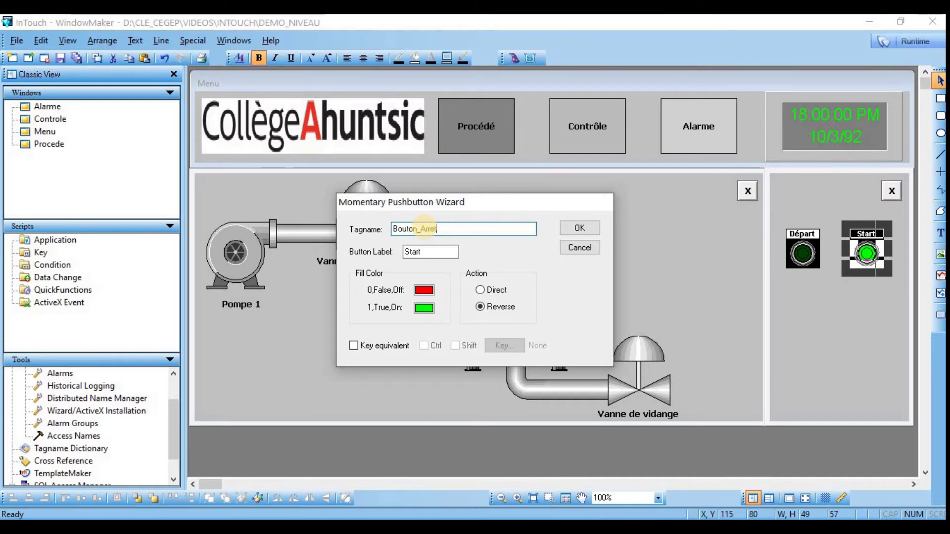
pyautogui.write('_HMI')
pyautogui.press('Tab')
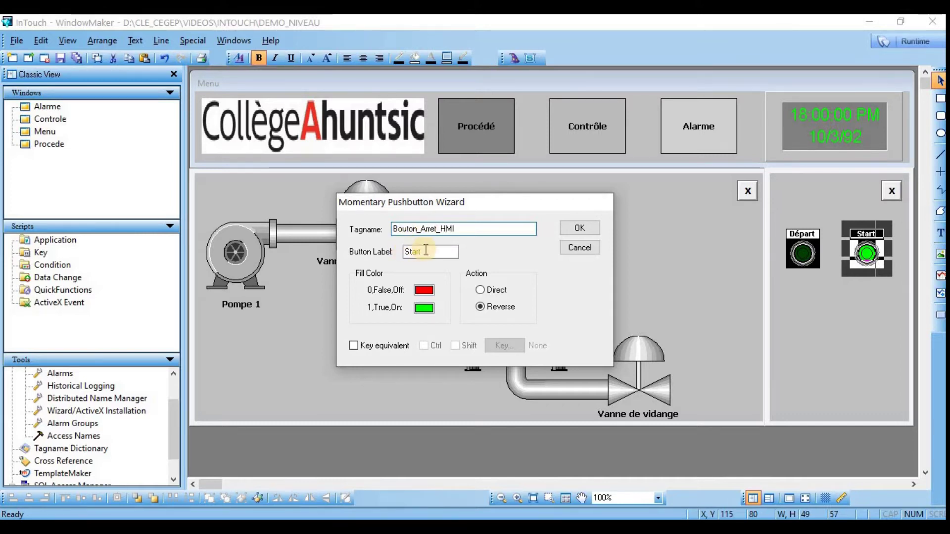
pyautogui.write('Arrêt')
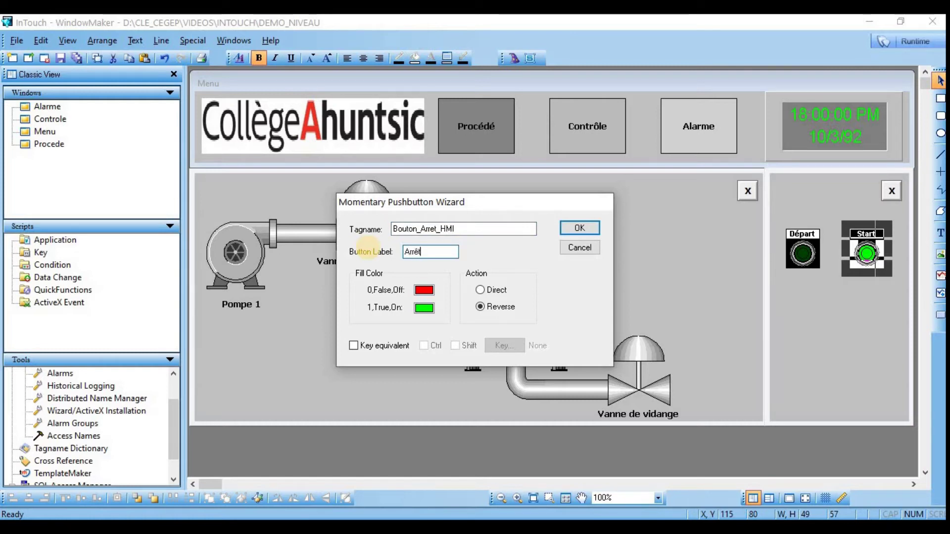
# Step: Give the Arrêt button a dark red off color, a bright red on color and the Direct action, and apply the settings
pyautogui.click(430, 297)
pyautogui.click(436, 363)
pyautogui.click(421, 310)
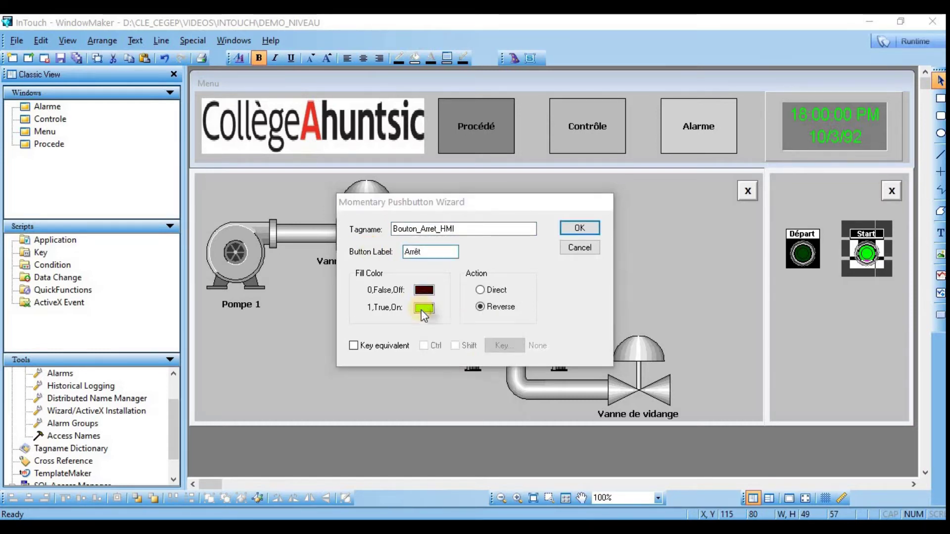
pyautogui.click(436, 361)
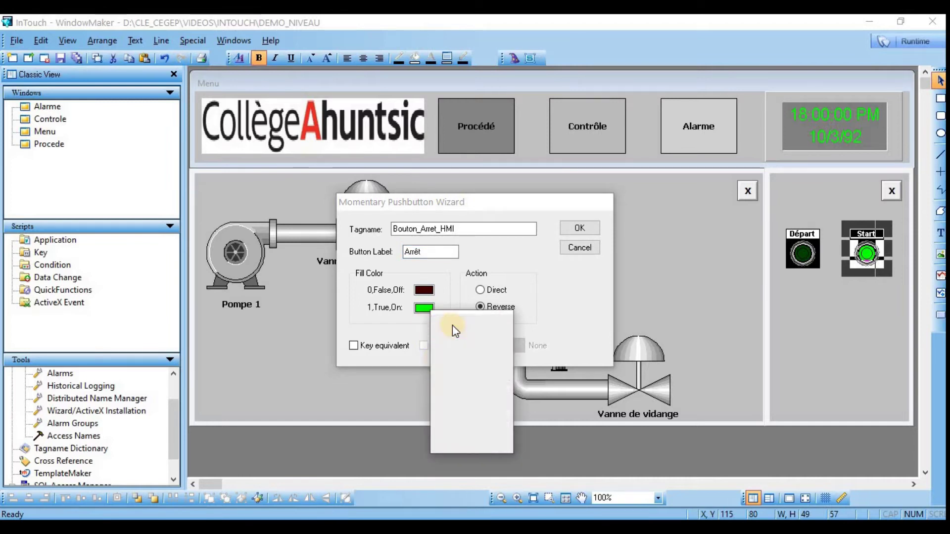
pyautogui.click(480, 290)
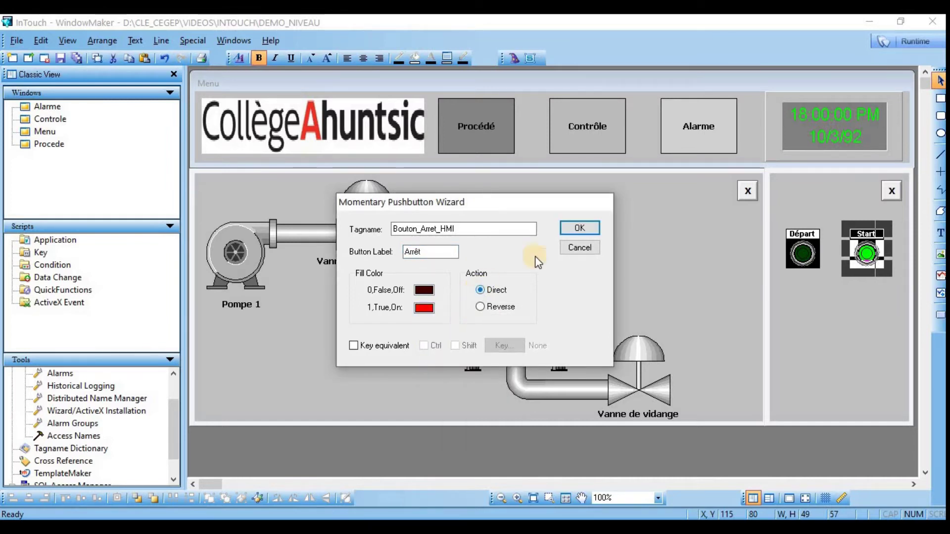
pyautogui.click(581, 231)
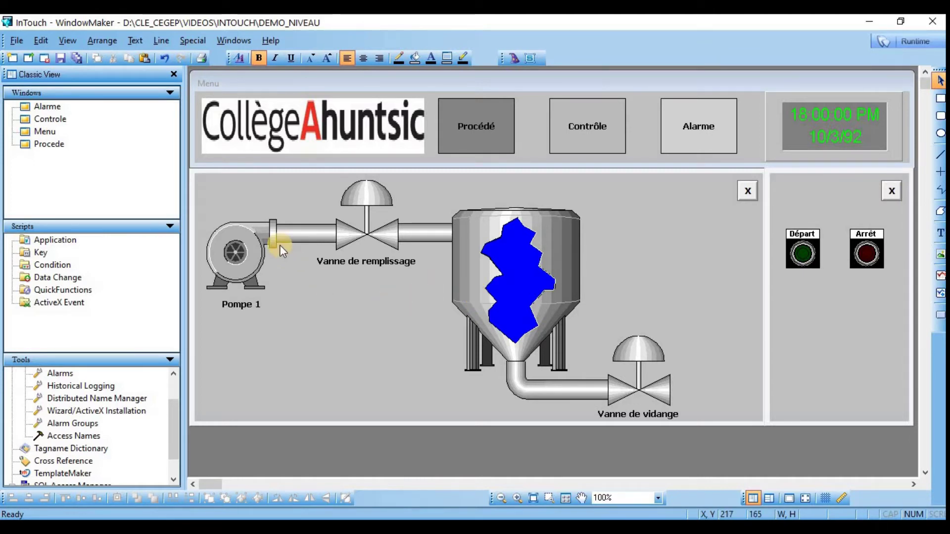
# Step: Add a discrete fill color animation to the Pompe 1 symbol using expression pompe1, with green as the on color
pyautogui.doubleClick(237, 239)
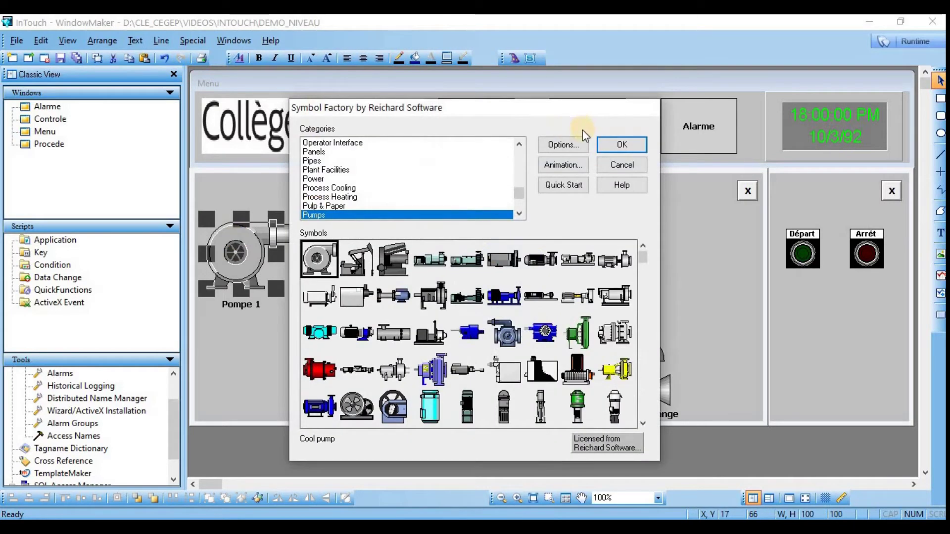
pyautogui.click(558, 166)
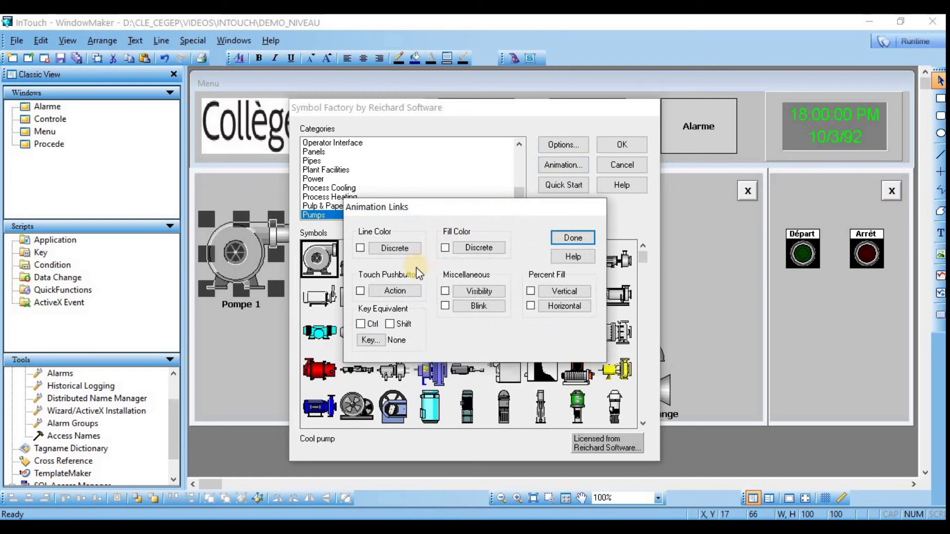
pyautogui.click(475, 249)
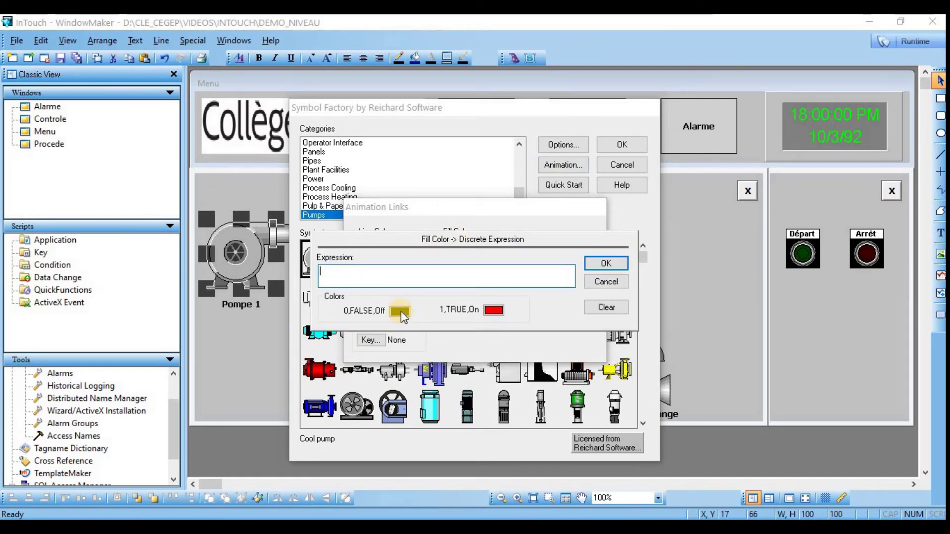
pyautogui.click(501, 309)
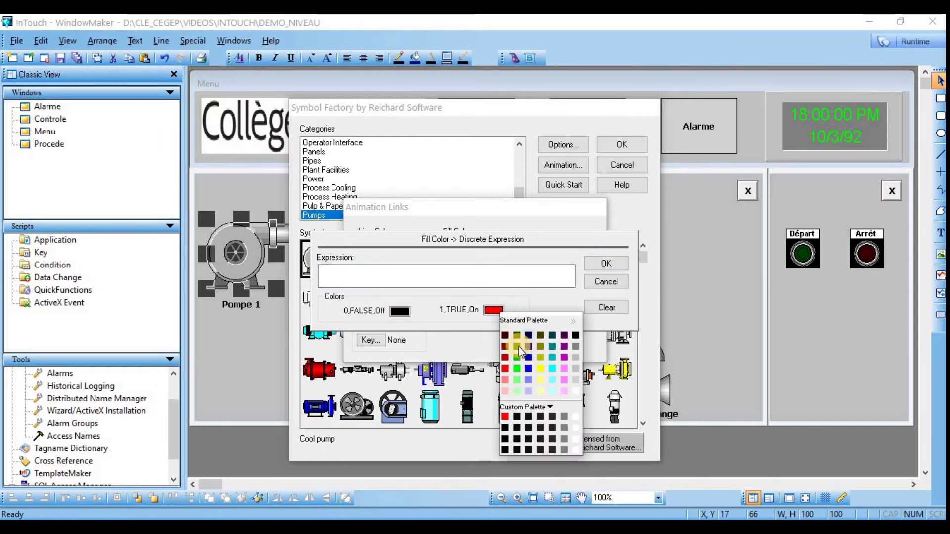
pyautogui.click(514, 357)
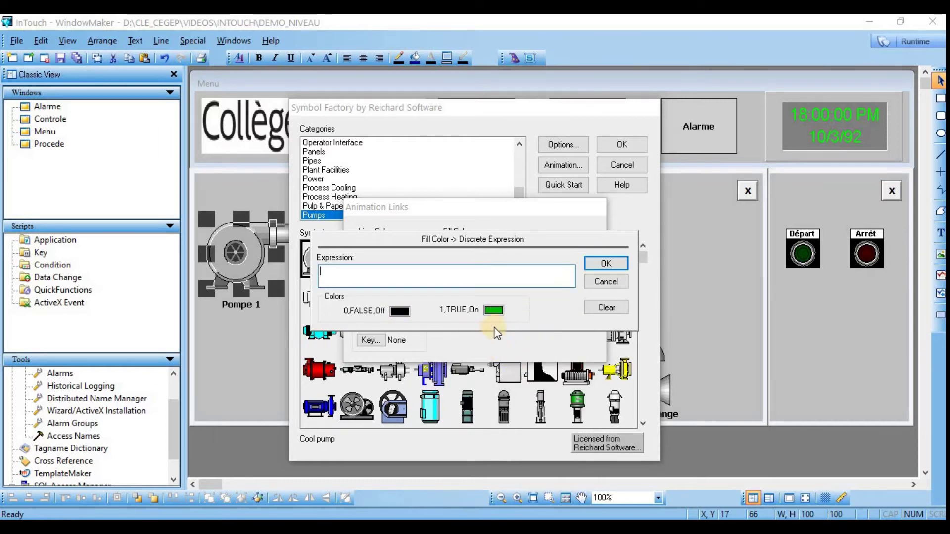
pyautogui.write('pomp')
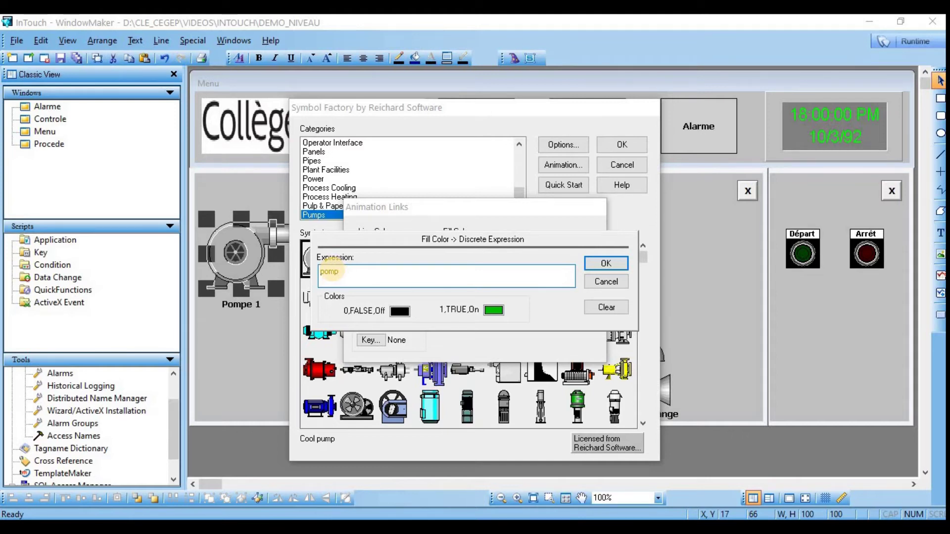
pyautogui.write('o1')
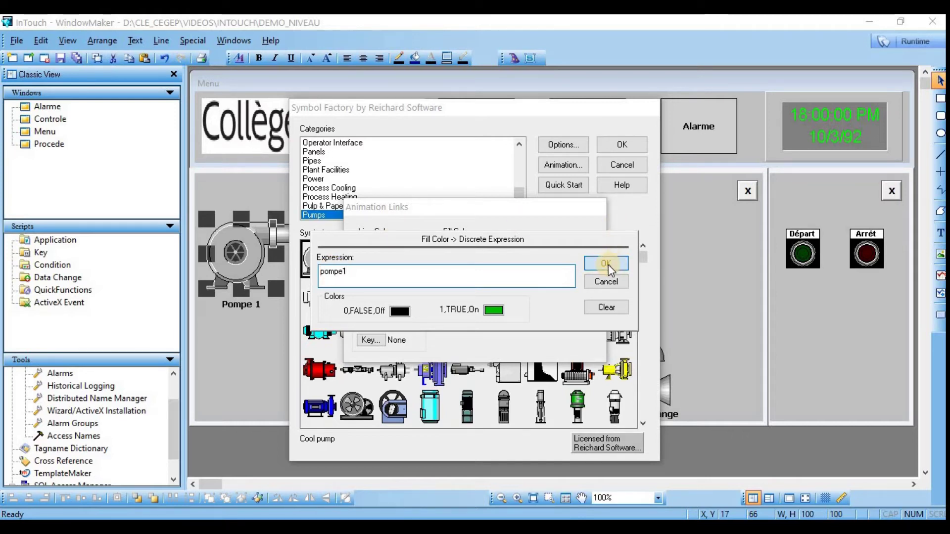
pyautogui.click(606, 263)
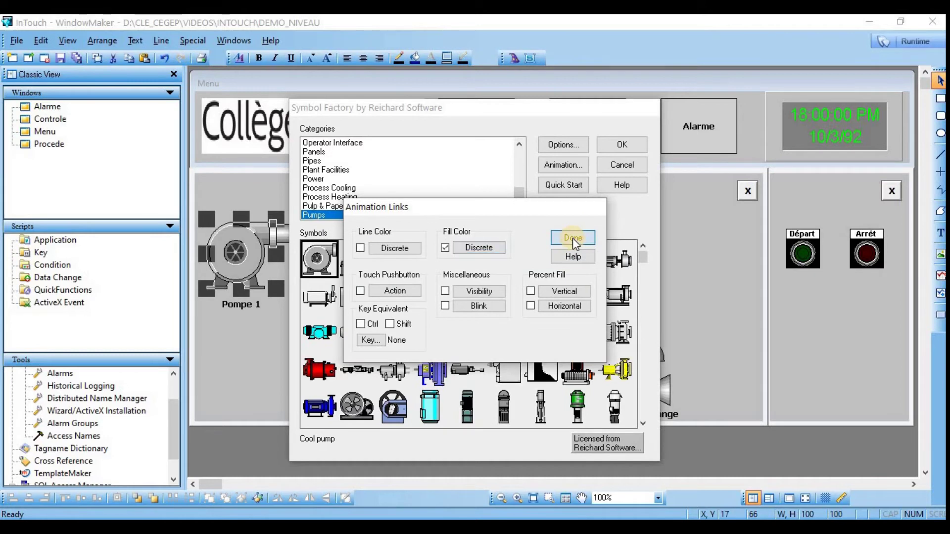
pyautogui.click(571, 238)
pyautogui.click(610, 140)
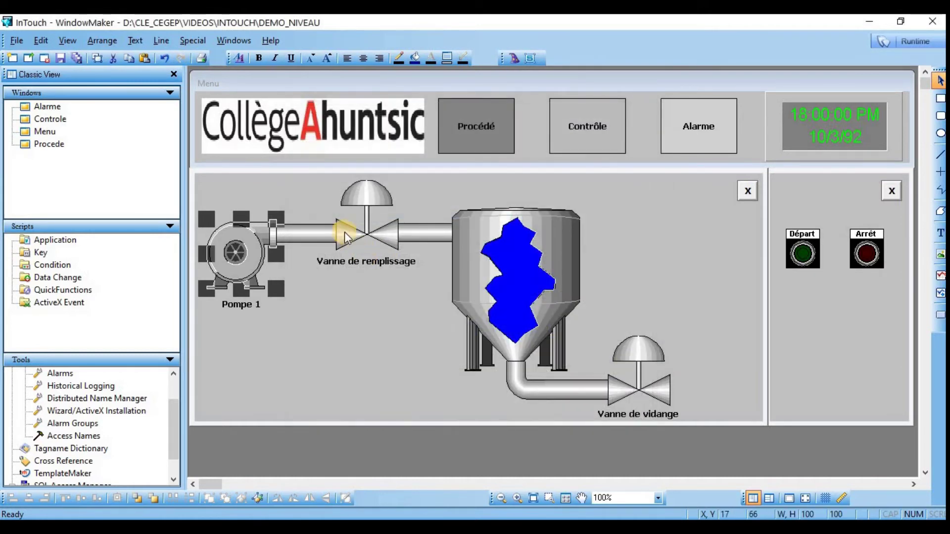
# Step: Set up a discrete fill color animation for the Vanne de remplissage symbol with grey as off color and green as on color
pyautogui.doubleClick(345, 231)
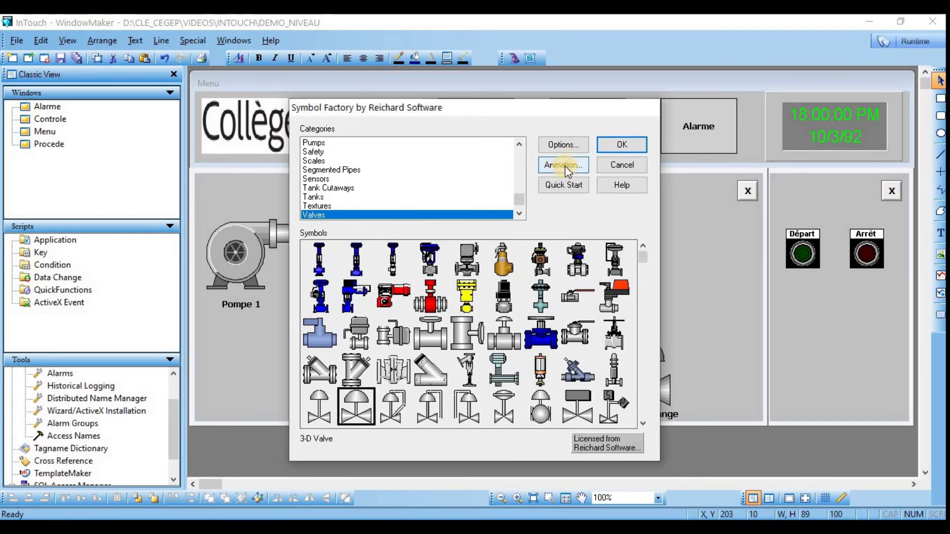
pyautogui.click(565, 166)
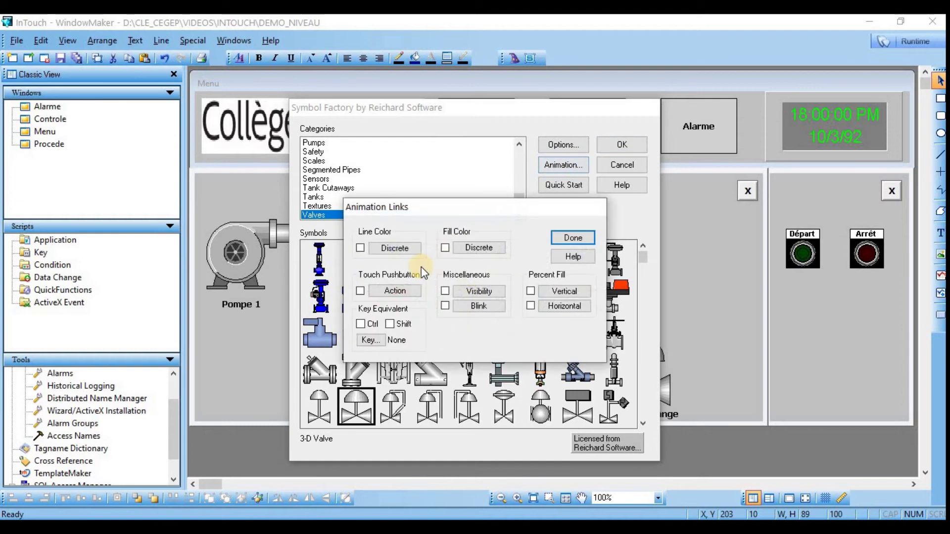
pyautogui.click(465, 249)
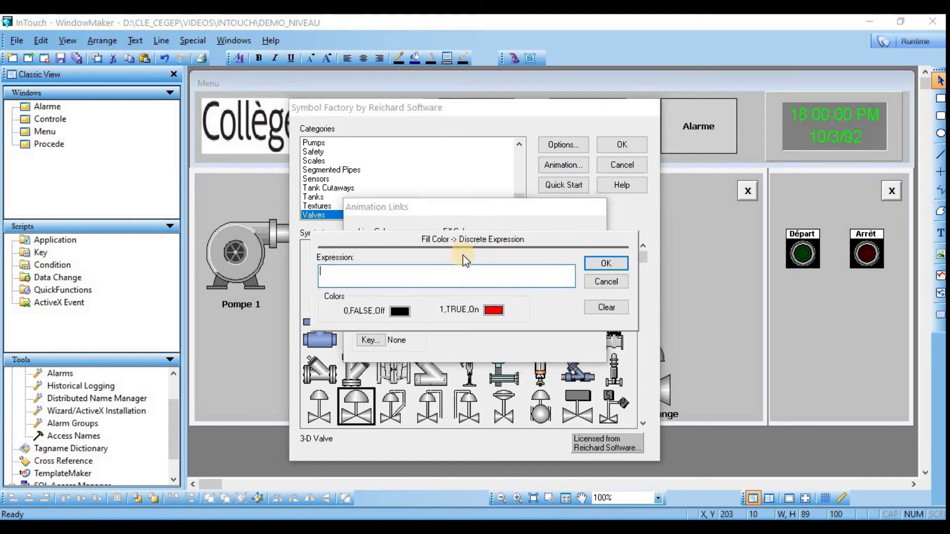
pyautogui.click(399, 312)
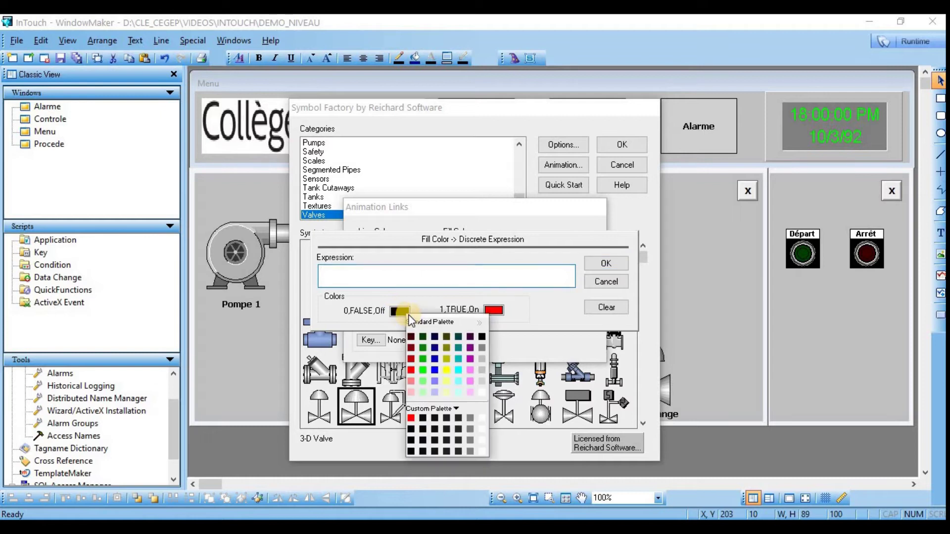
pyautogui.click(482, 347)
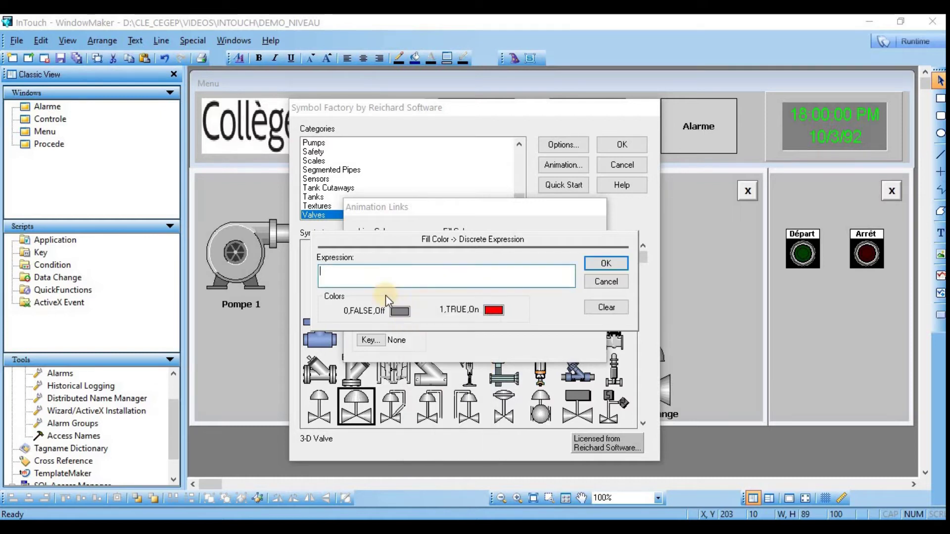
pyautogui.click(495, 310)
pyautogui.click(517, 368)
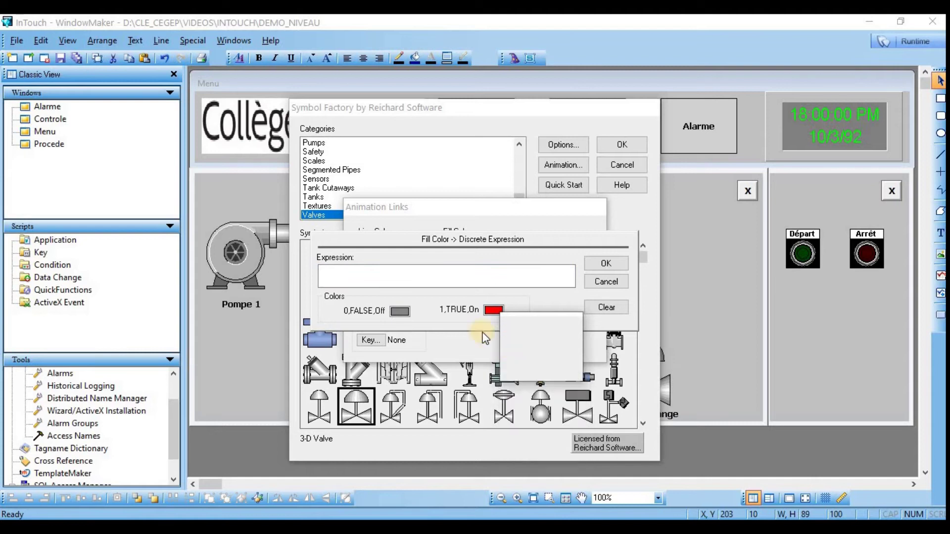
# Step: Link the filling valve's fill color animation to the expression Vanne_Remplissage and apply the symbol settings
pyautogui.click(406, 271)
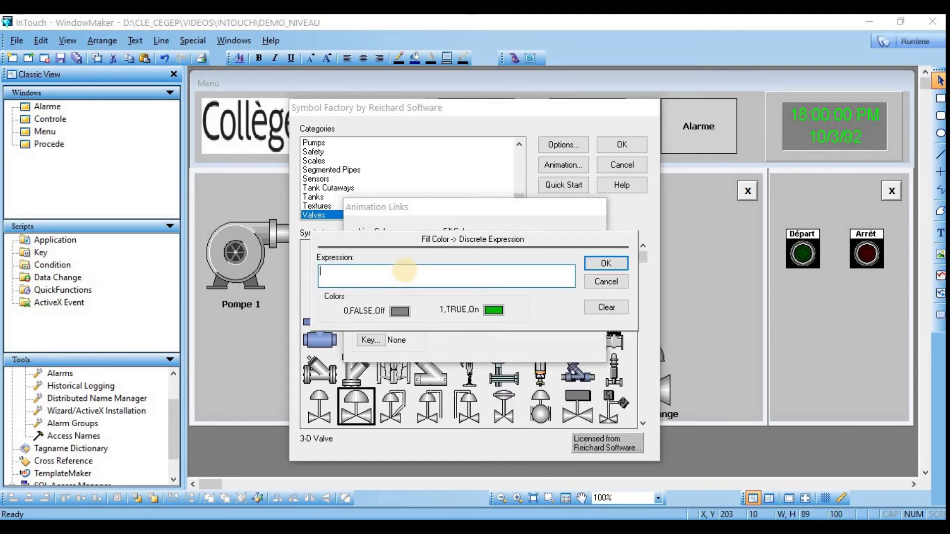
pyautogui.write('Vanne_Remplissage')
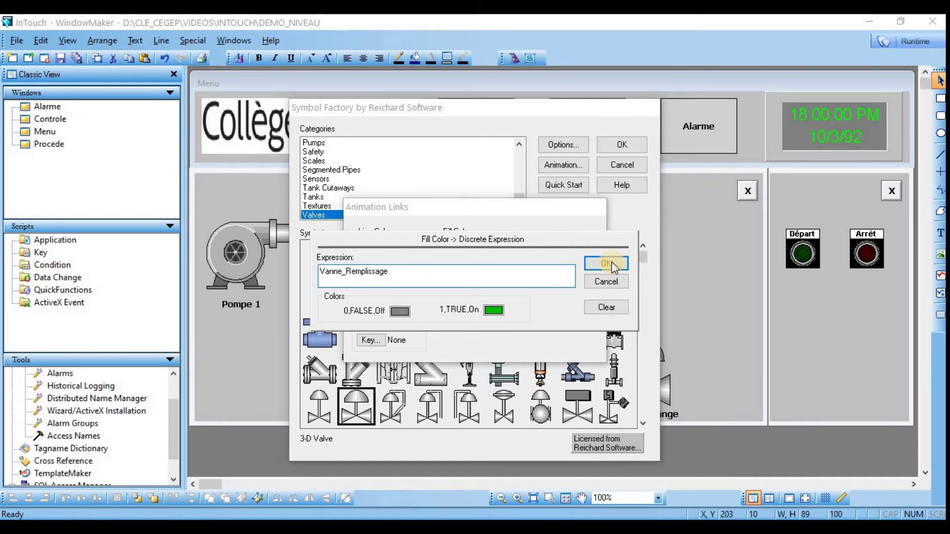
pyautogui.click(612, 262)
pyautogui.click(569, 296)
pyautogui.click(624, 148)
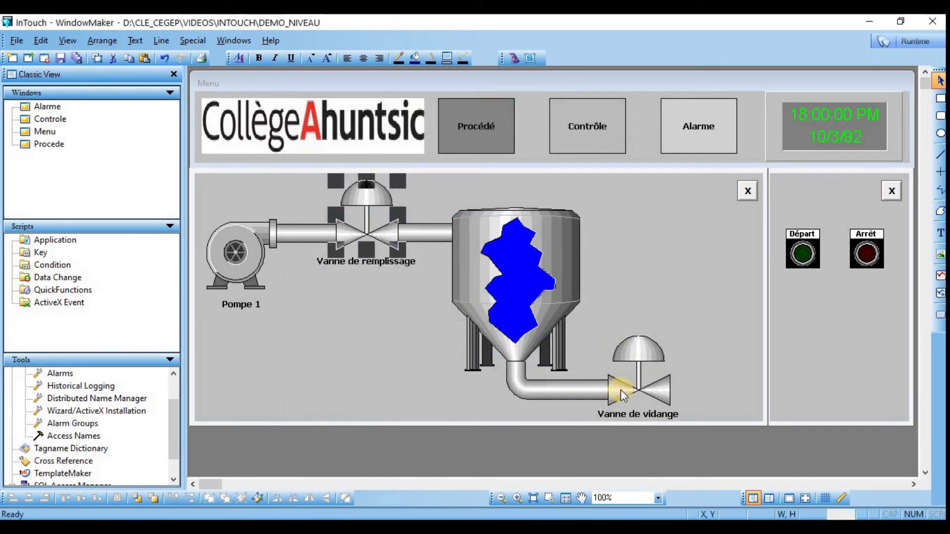
# Step: Start a discrete fill color animation for the Vanne de vidange symbol using the tag Vanne_Vidange as expression
pyautogui.doubleClick(621, 390)
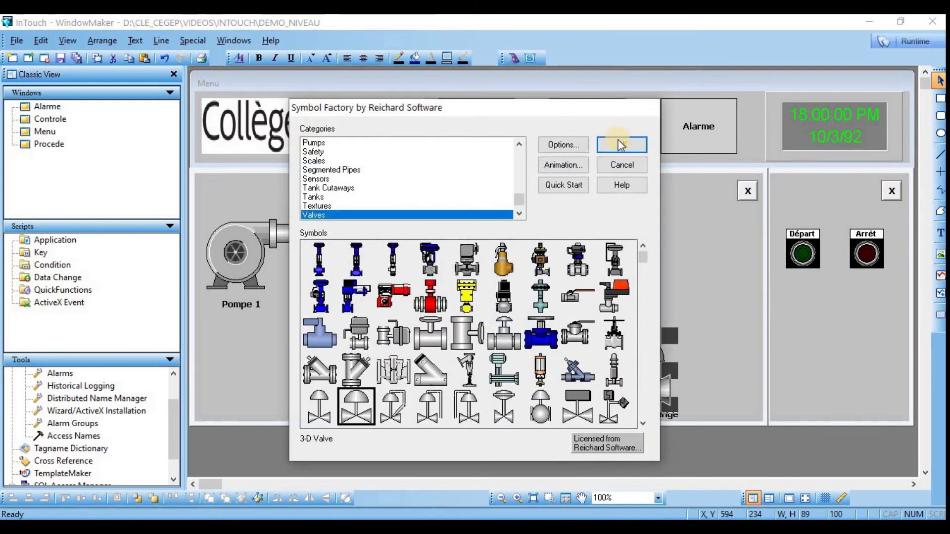
pyautogui.click(559, 165)
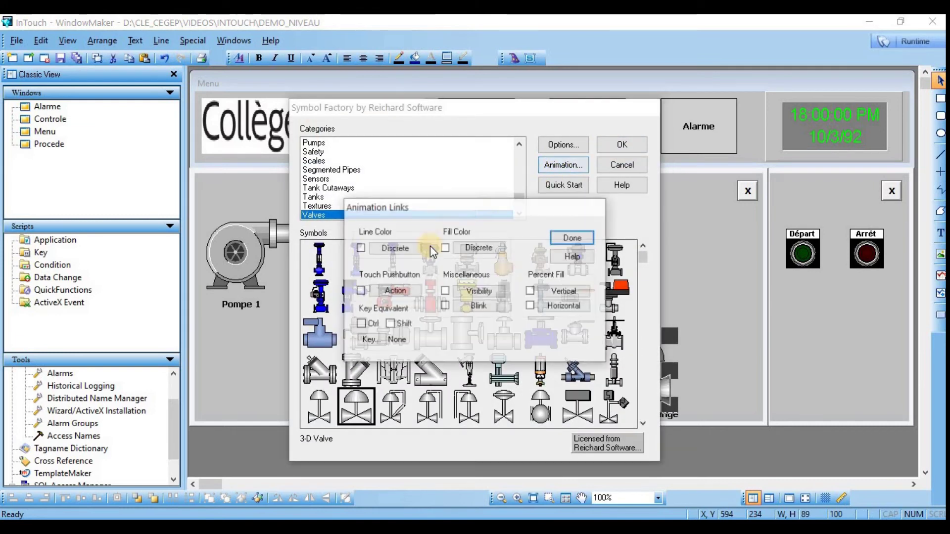
pyautogui.click(472, 247)
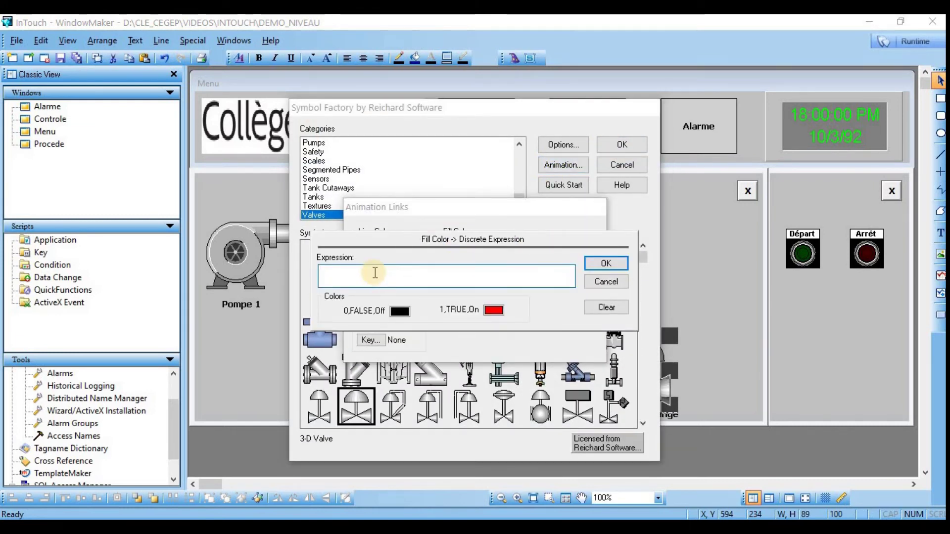
pyautogui.doubleClick(341, 275)
pyautogui.scroll(-10, 401, 131)
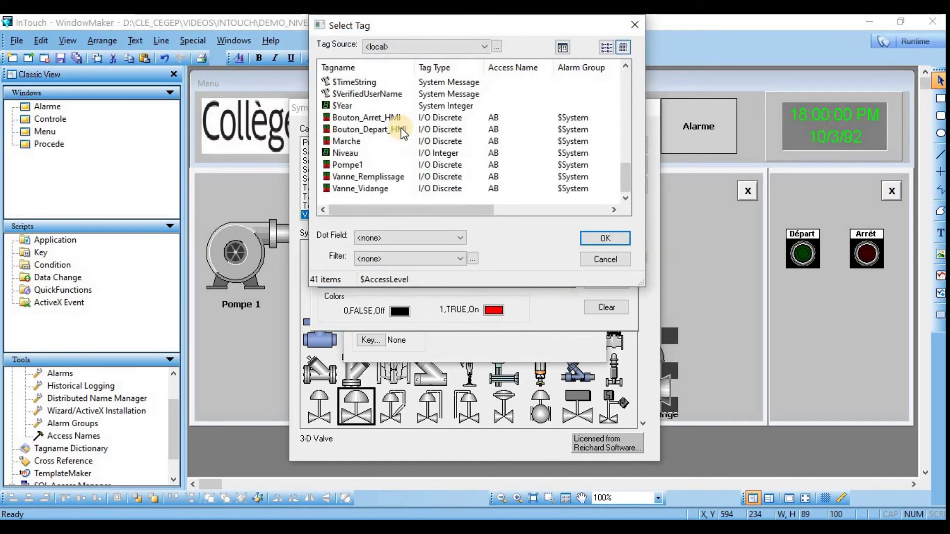
pyautogui.click(360, 189)
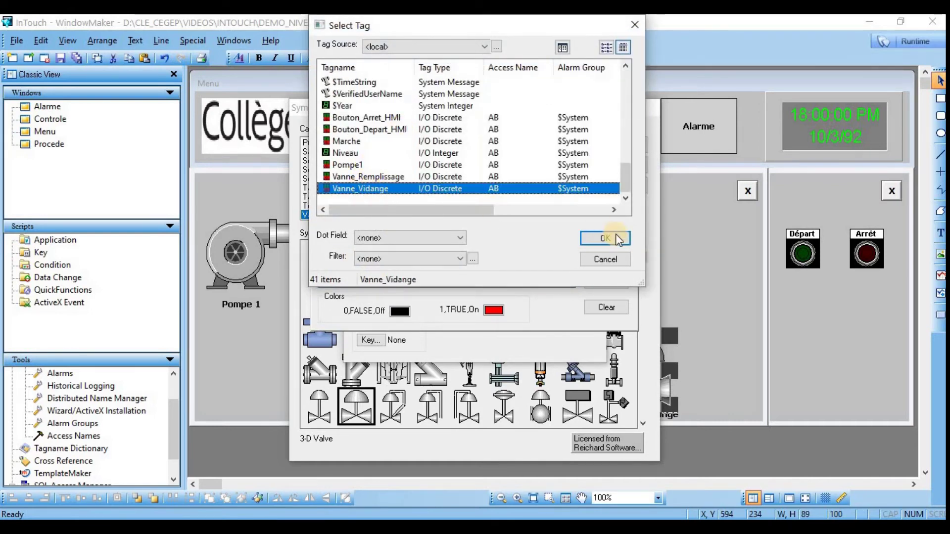
pyautogui.click(605, 238)
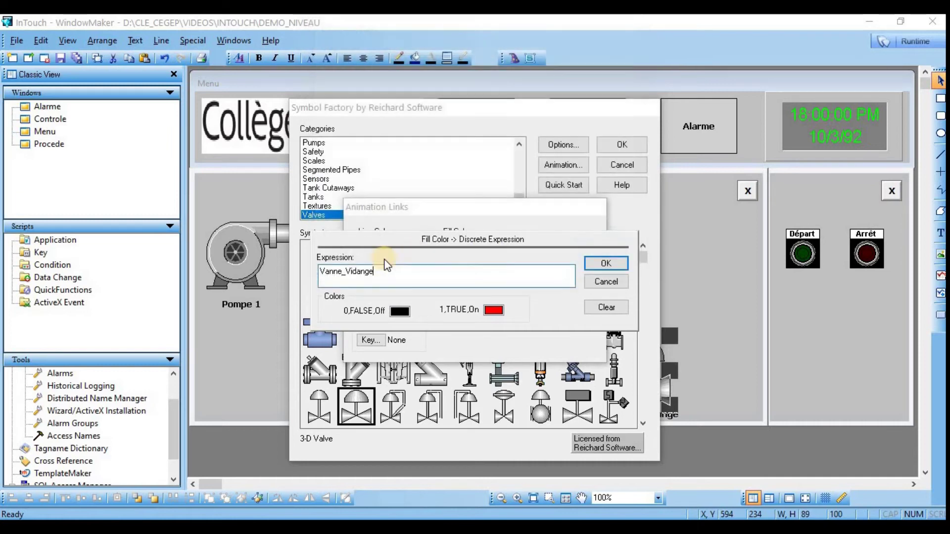
# Step: Set the drain valve's fill color animation to grey when off and green when on, and apply the symbol settings
pyautogui.click(401, 311)
pyautogui.click(483, 349)
pyautogui.click(493, 310)
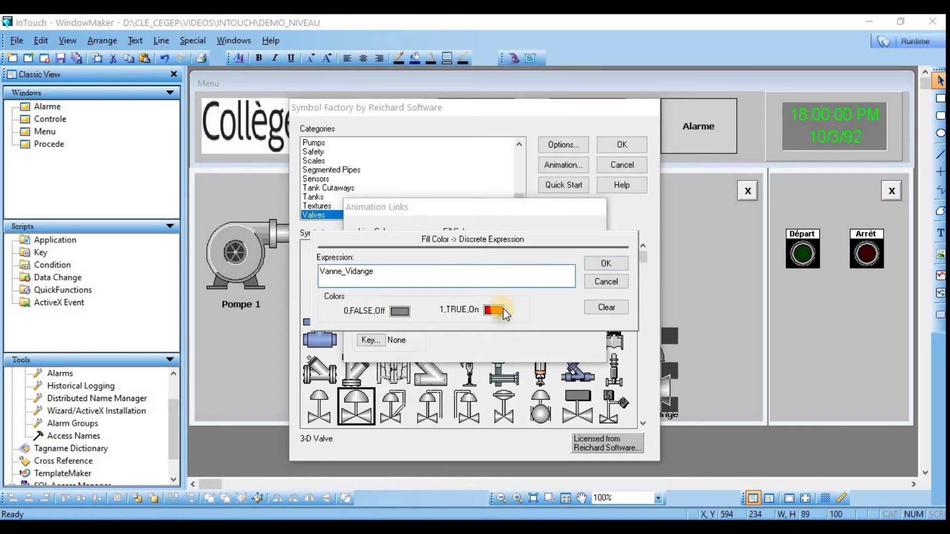
pyautogui.click(516, 368)
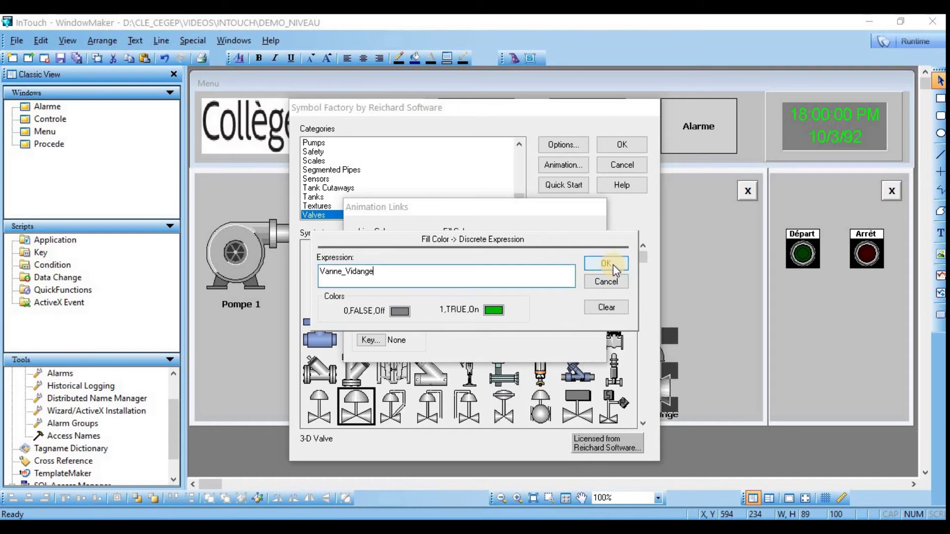
pyautogui.click(614, 265)
pyautogui.click(574, 238)
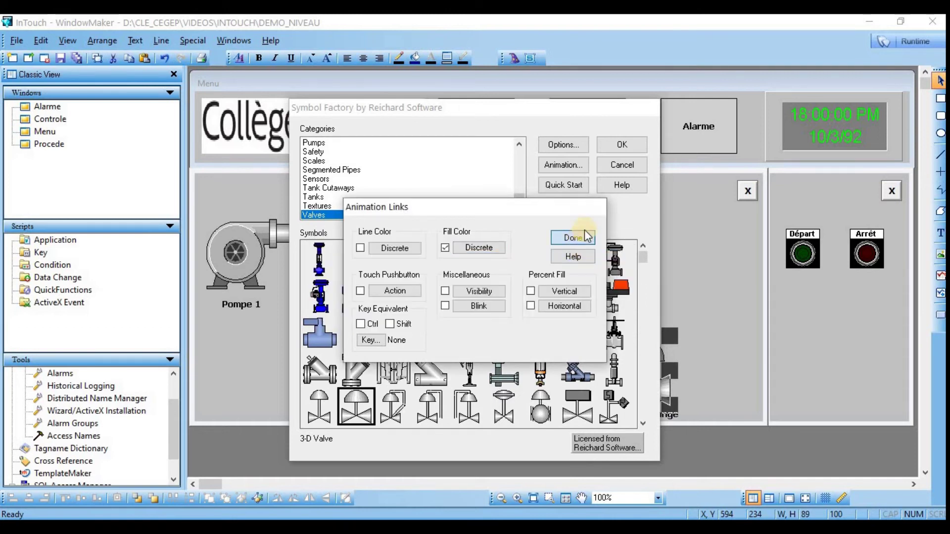
pyautogui.click(619, 145)
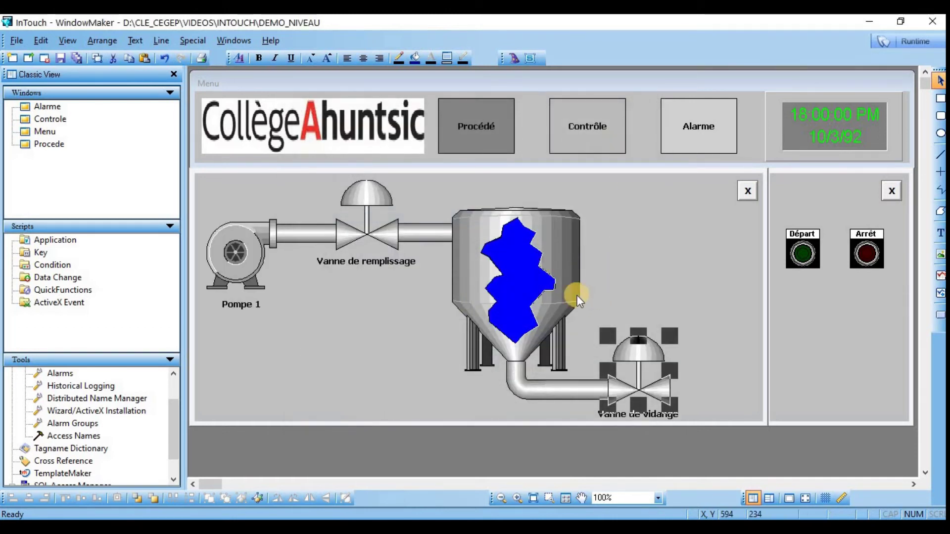
# Step: Add a vertical percent fill animation driven by the tag Niveau to the blue tank cutaway and apply the symbol settings
pyautogui.doubleClick(516, 286)
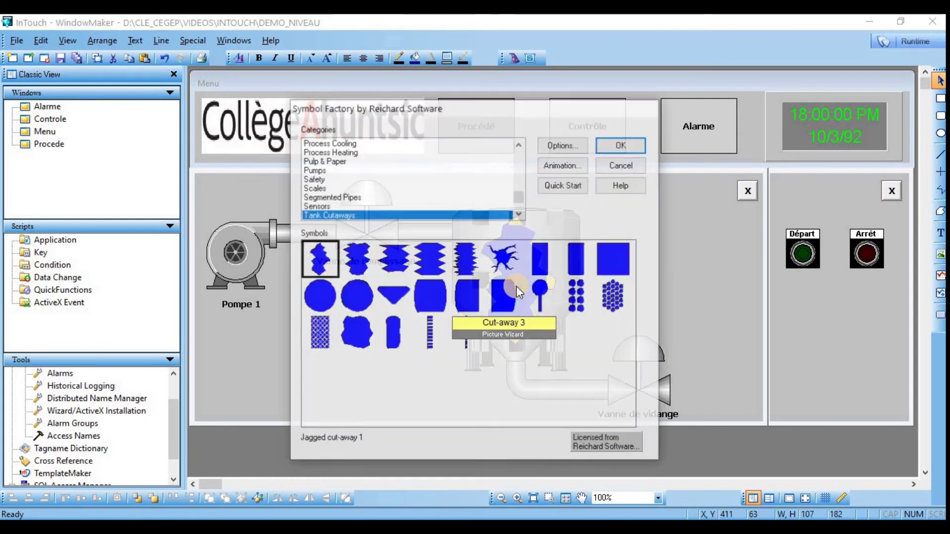
pyautogui.click(563, 164)
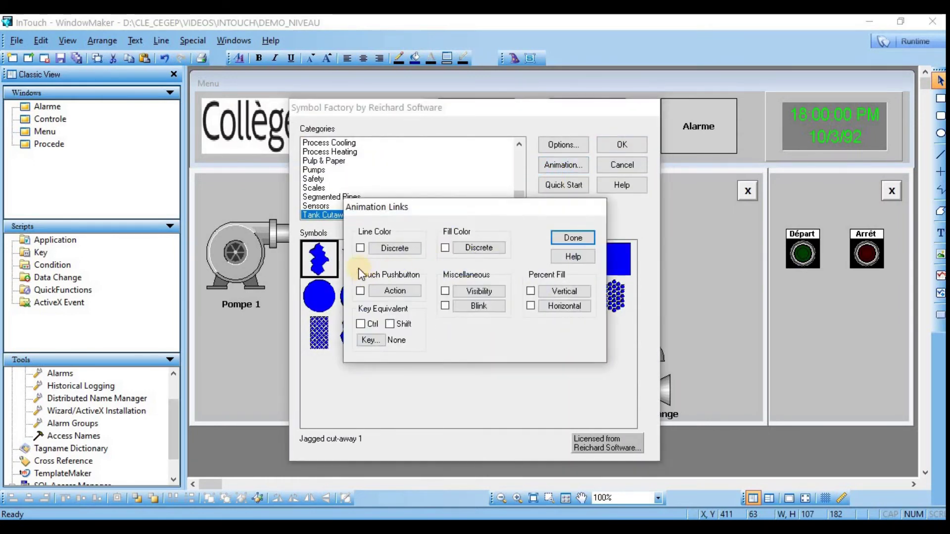
pyautogui.click(558, 289)
pyautogui.doubleClick(338, 247)
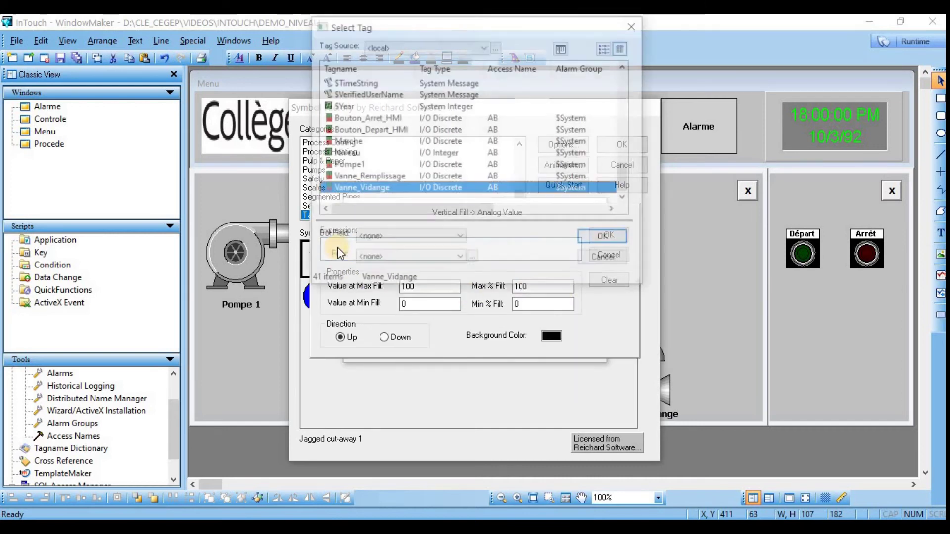
pyautogui.click(354, 153)
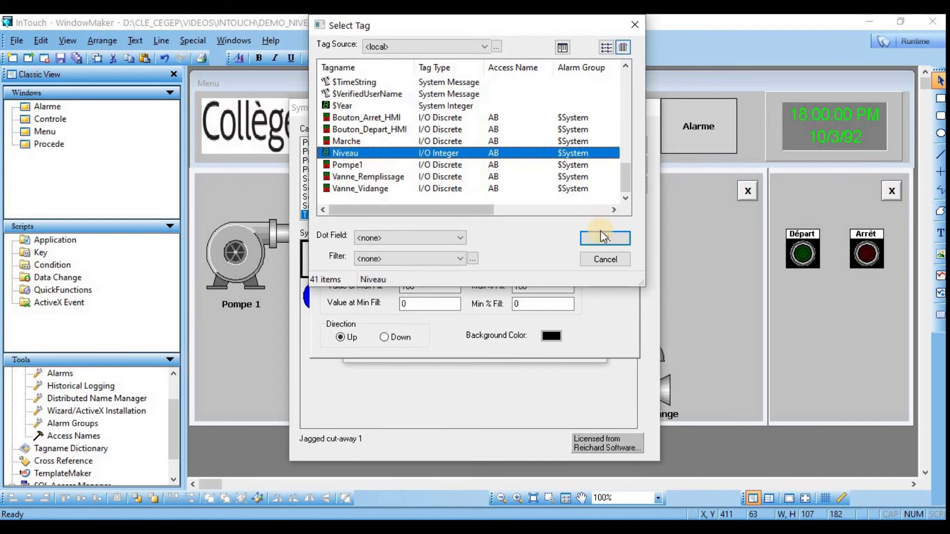
pyautogui.click(600, 234)
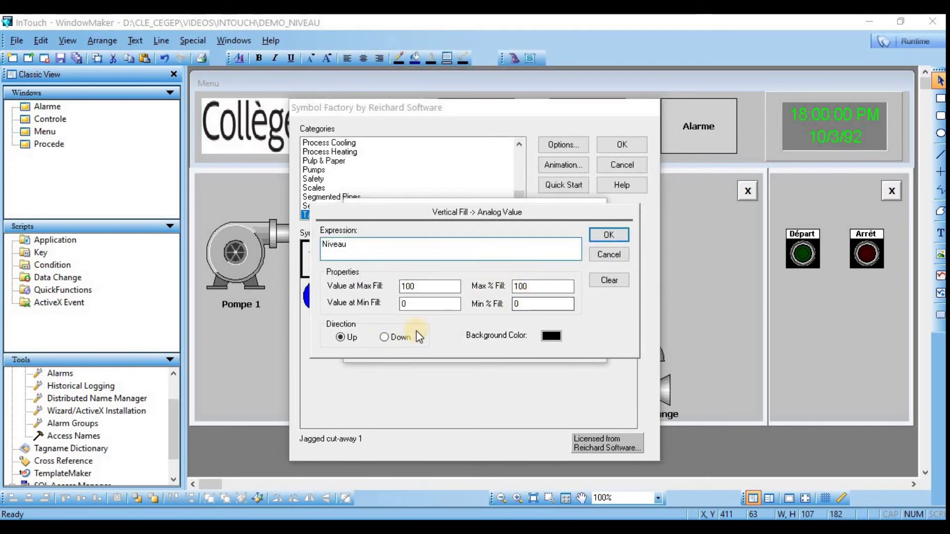
pyautogui.click(608, 235)
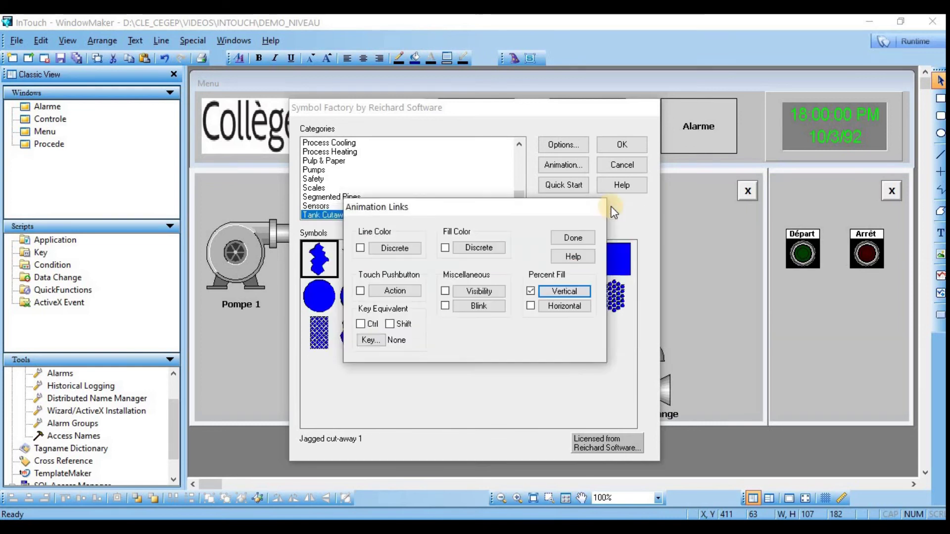
pyautogui.click(584, 233)
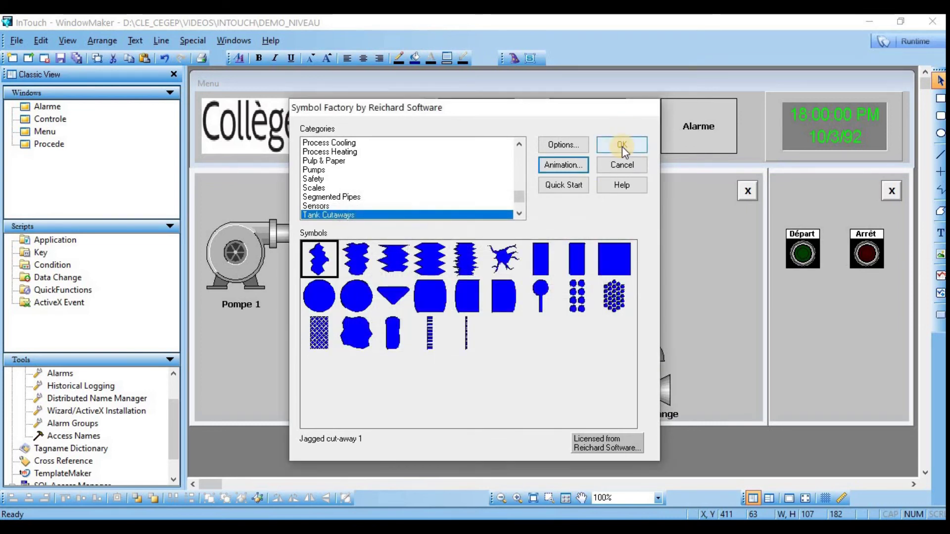
pyautogui.click(622, 145)
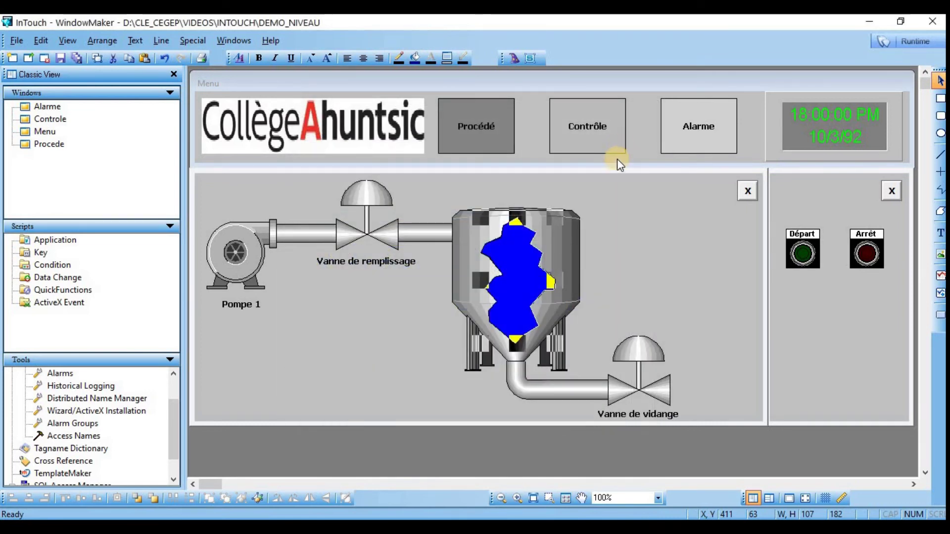
pyautogui.click(639, 220)
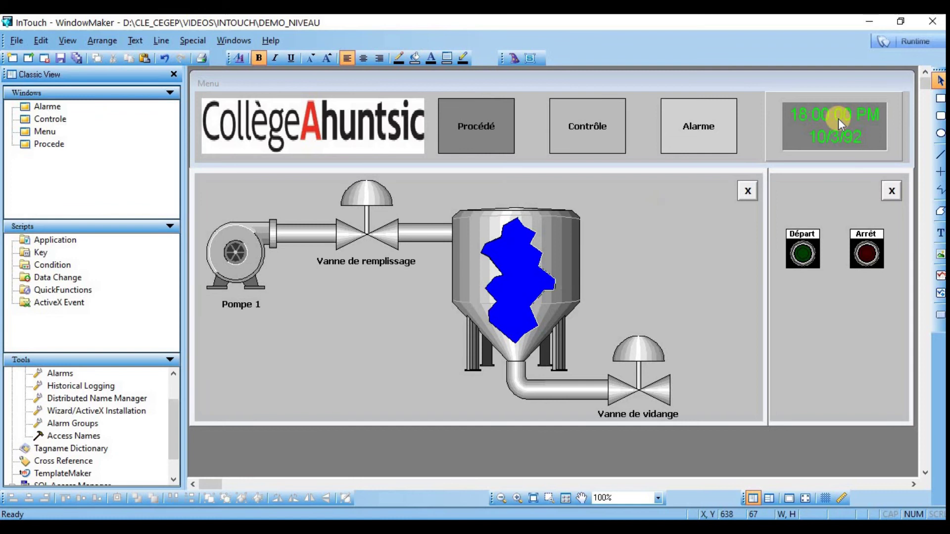
# Step: Switch to WindowViewer to run the application and display the Procédé window
pyautogui.click(911, 39)
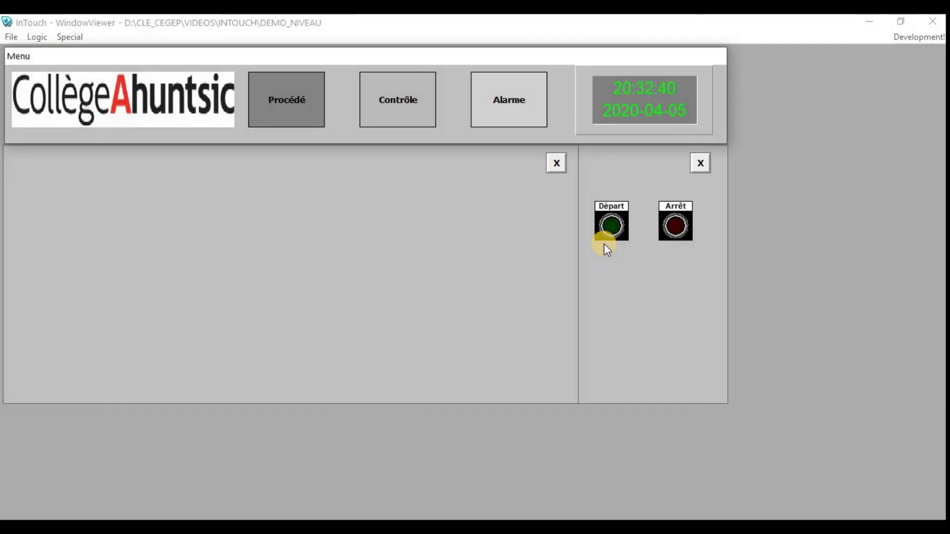
pyautogui.click(275, 106)
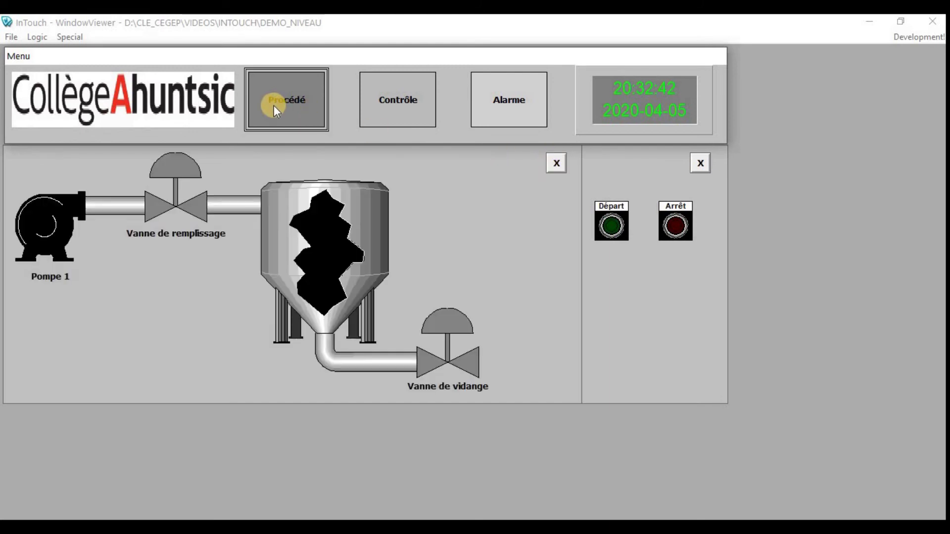
pyautogui.click(41, 244)
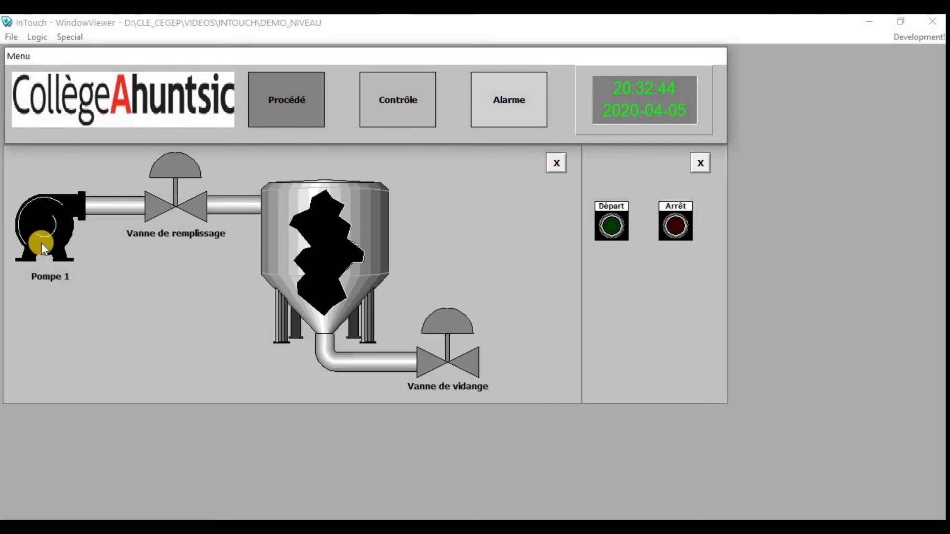
# Step: Test the tank process animations by starting it with Départ and stopping it with Arrêt
pyautogui.click(608, 227)
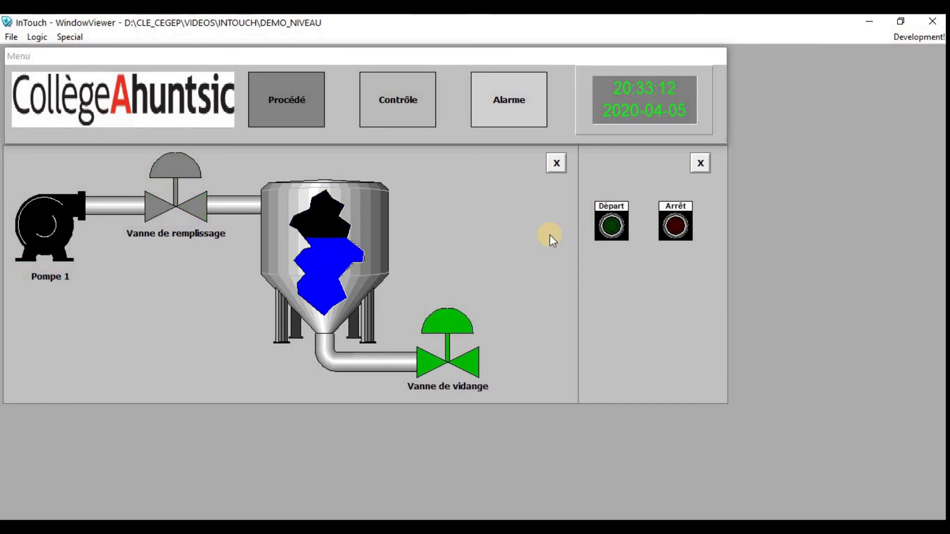
pyautogui.click(677, 227)
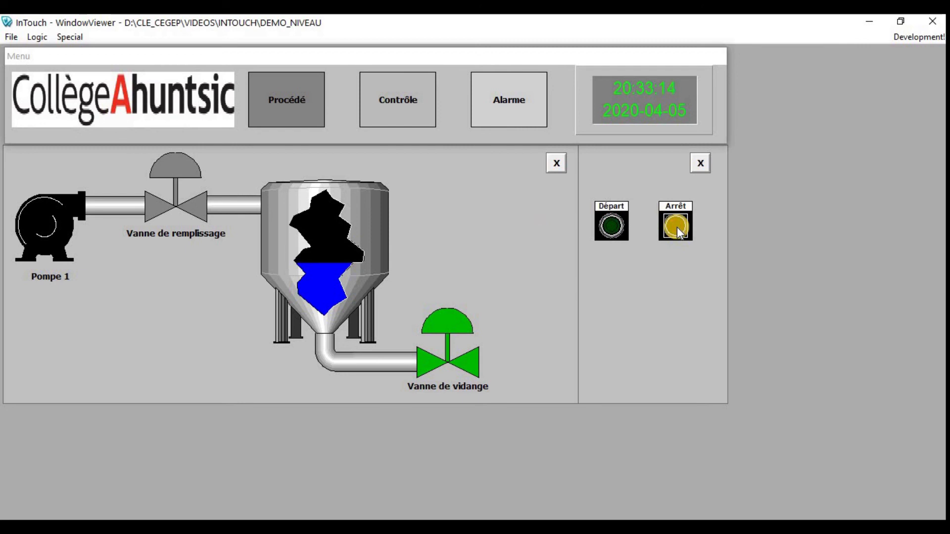
pyautogui.click(676, 228)
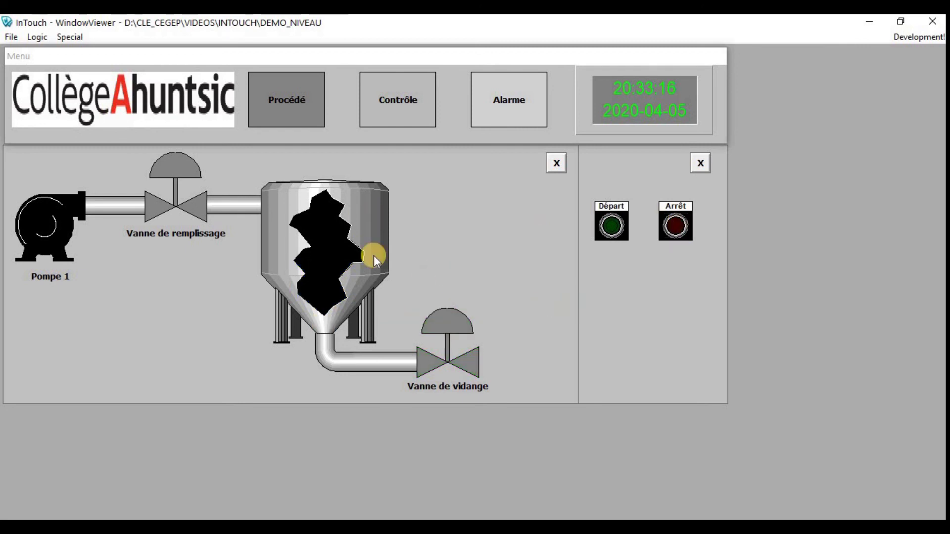